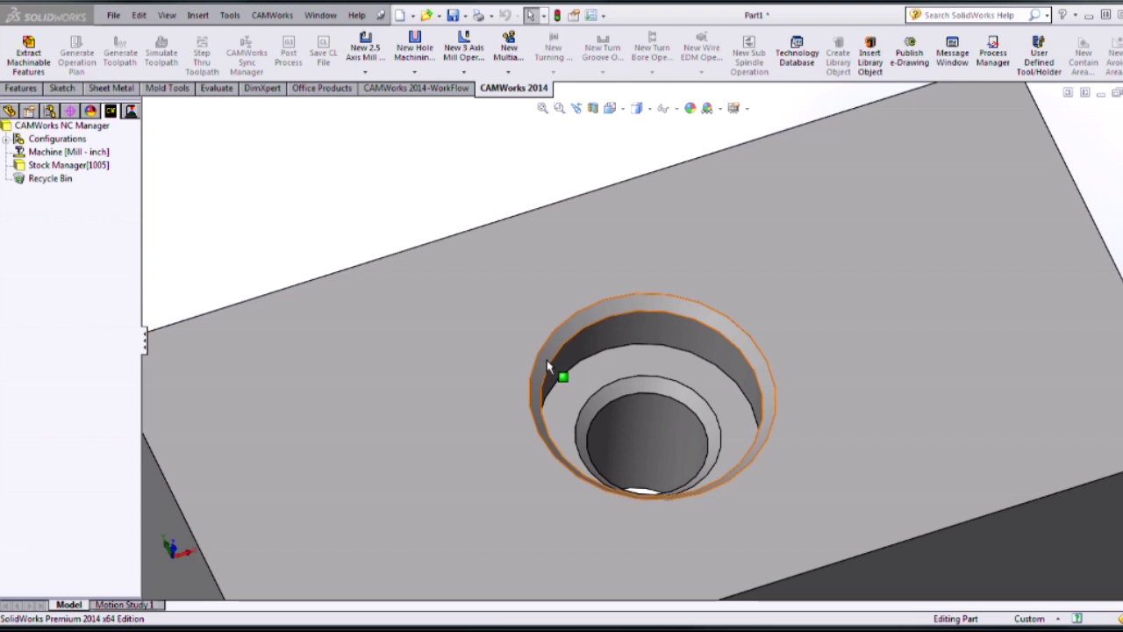
Examine the chamfer and cylinder faces of the counterbored hole and check the diameters of its upper and lower circular edges
{"action": "left_click", "coordinate": [576, 325]}
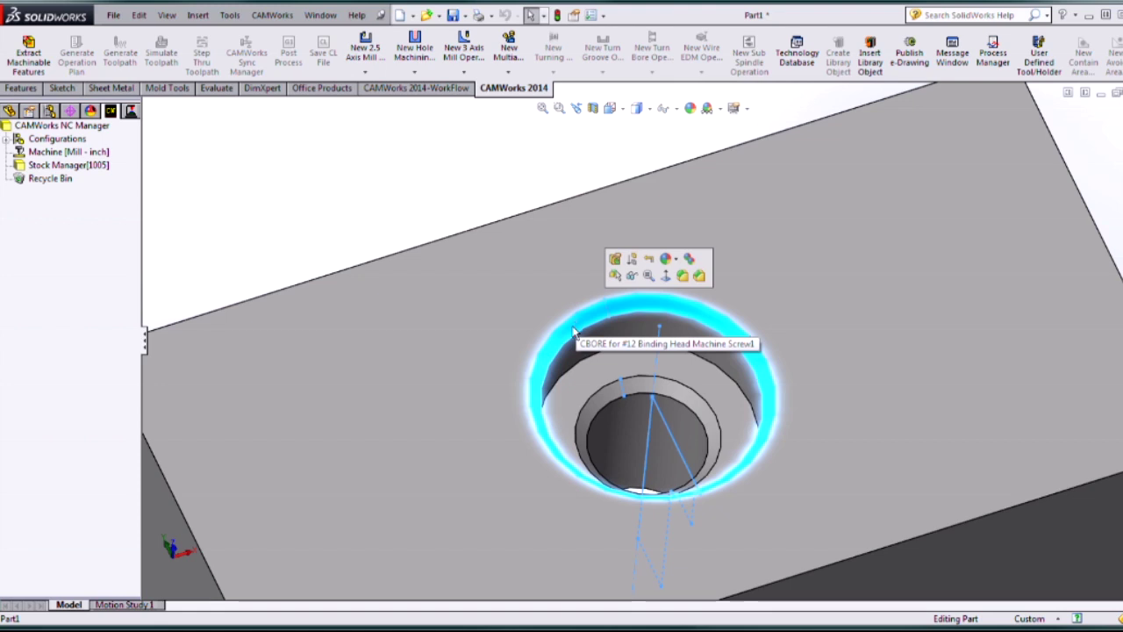
{"action": "left_click", "coordinate": [570, 362]}
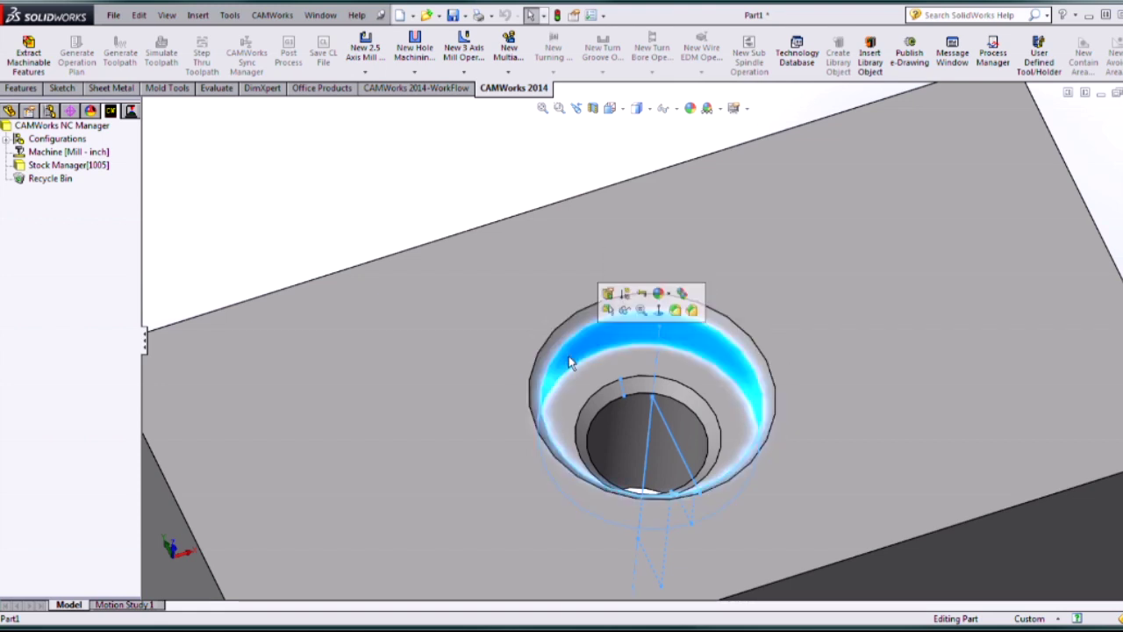
{"action": "left_click", "coordinate": [614, 423]}
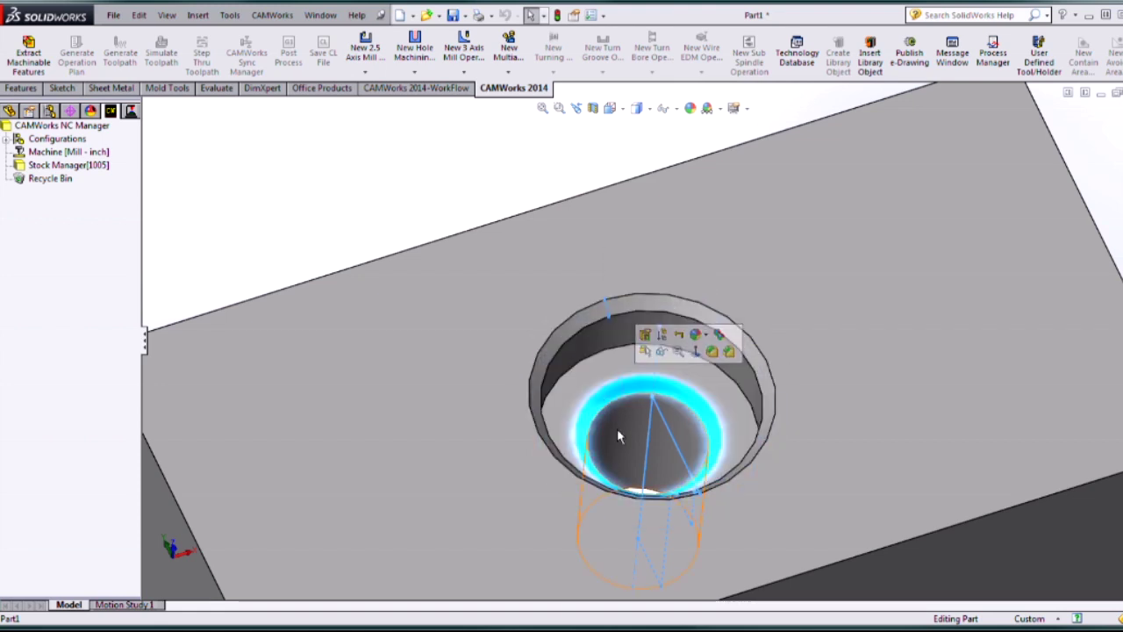
{"action": "left_click", "coordinate": [383, 195]}
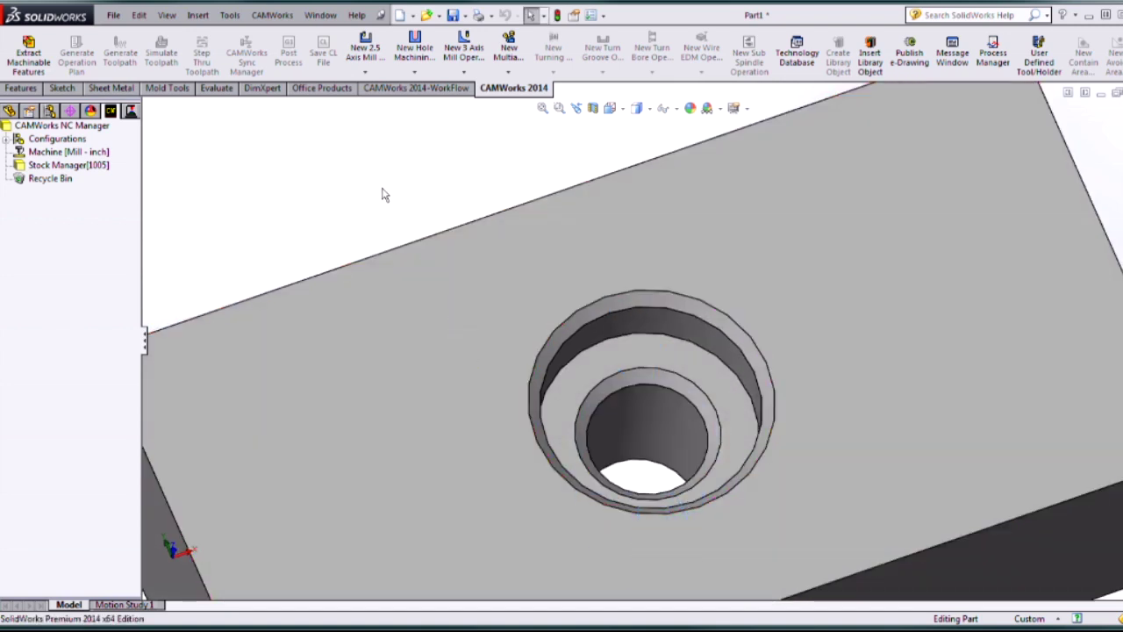
{"action": "left_click", "coordinate": [606, 321]}
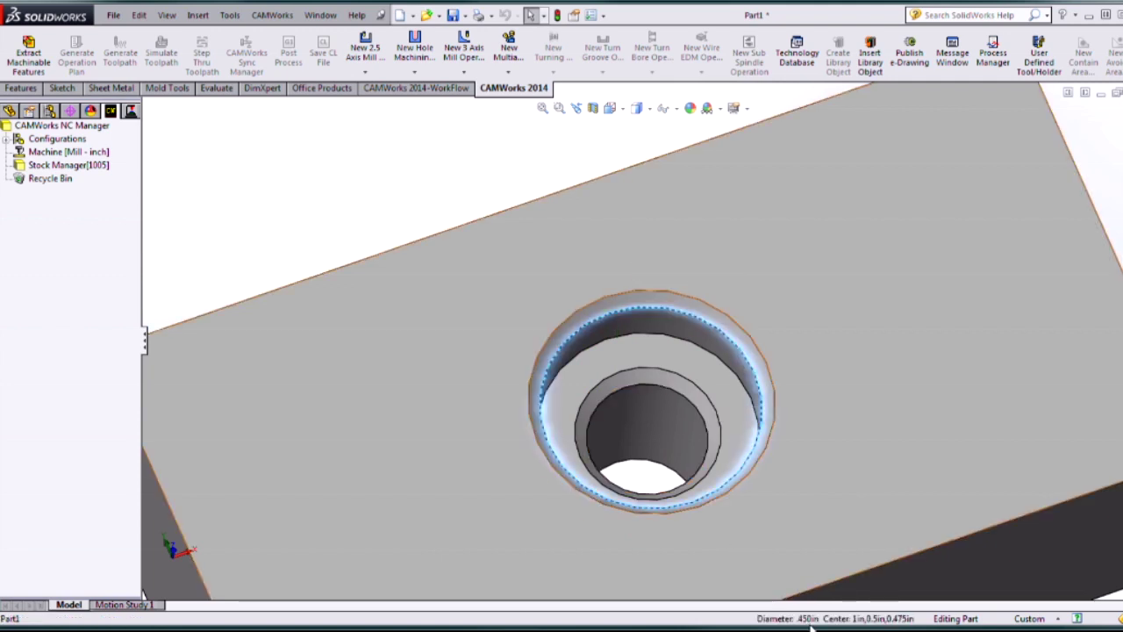
{"action": "left_click", "coordinate": [635, 391]}
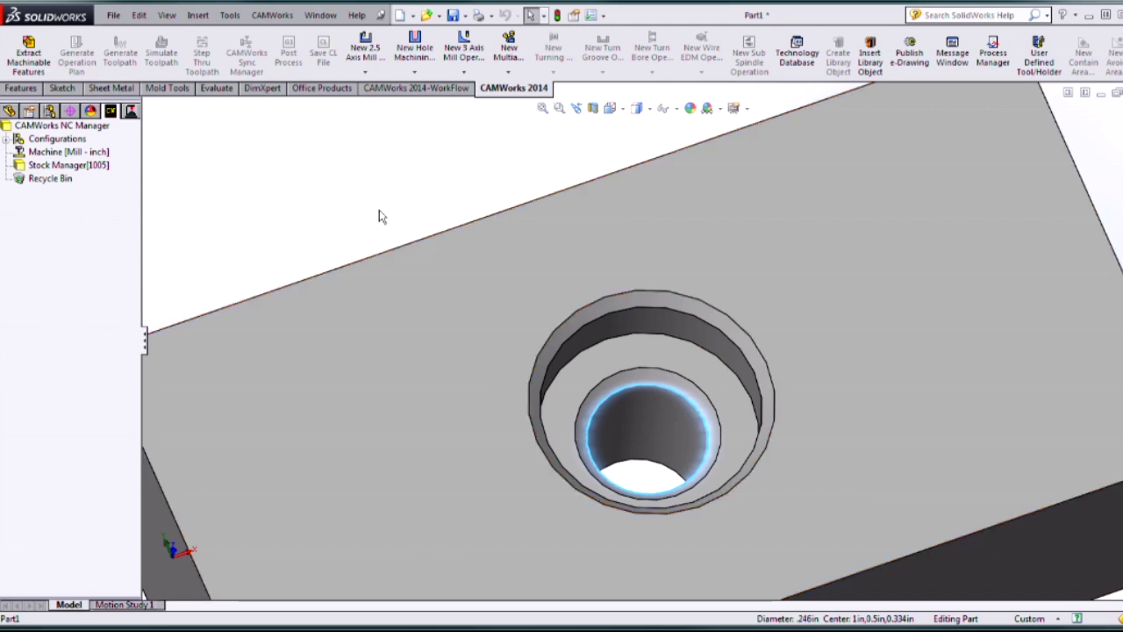
{"action": "key", "text": "Escape"}
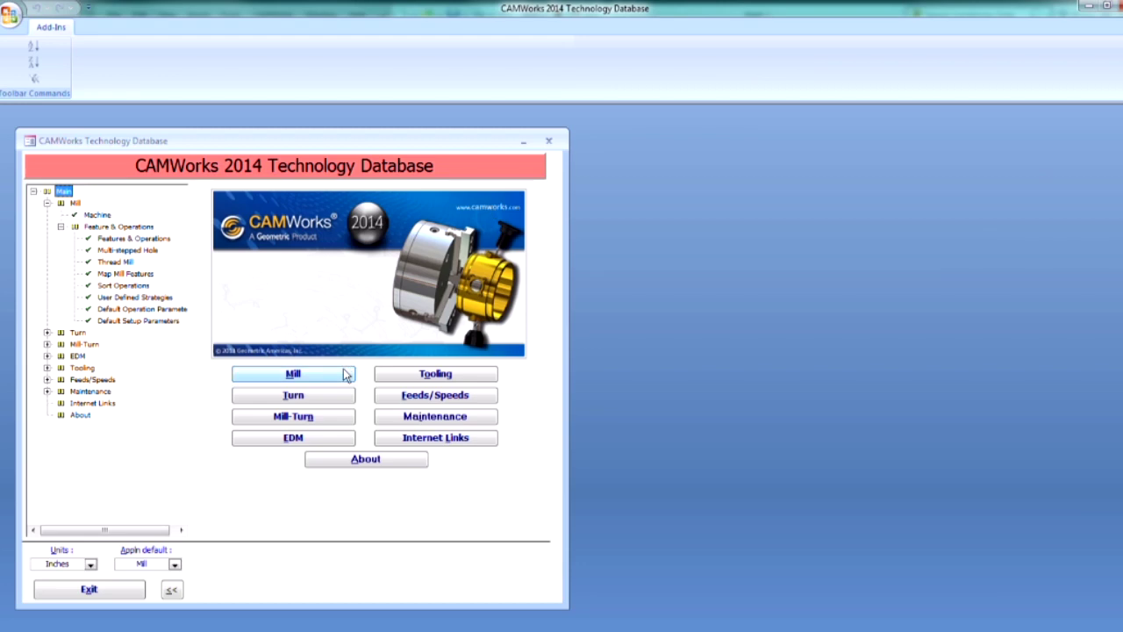
In the CAMWorks Technology Database, open the multi-stepped hole operations form for milling
{"action": "left_click", "coordinate": [344, 375]}
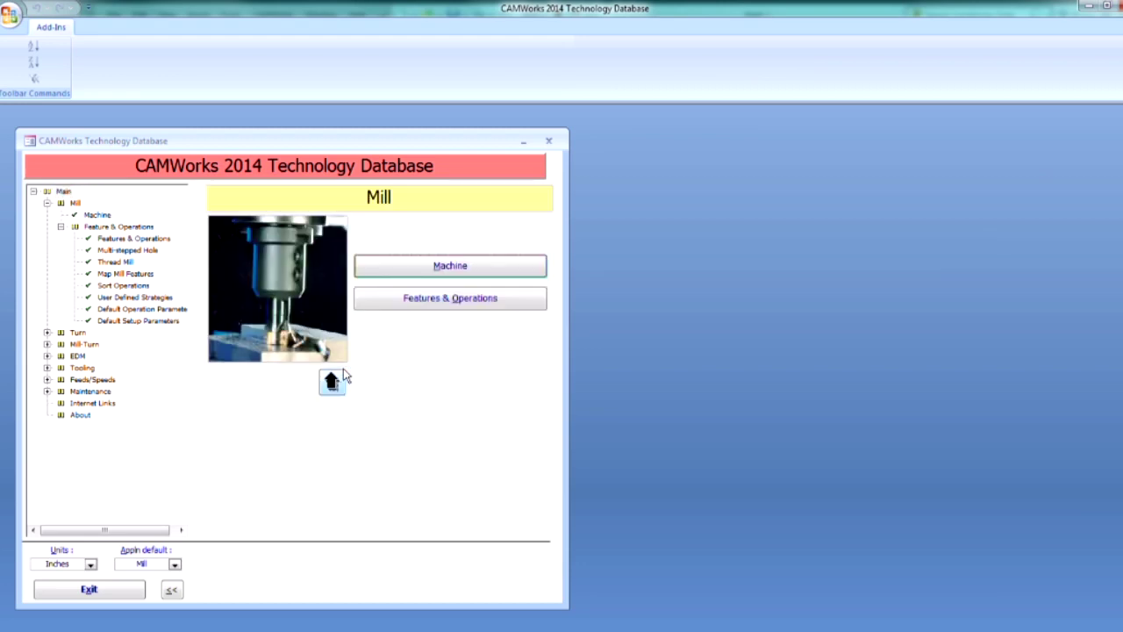
{"action": "left_click", "coordinate": [471, 307]}
{"action": "left_click", "coordinate": [451, 251]}
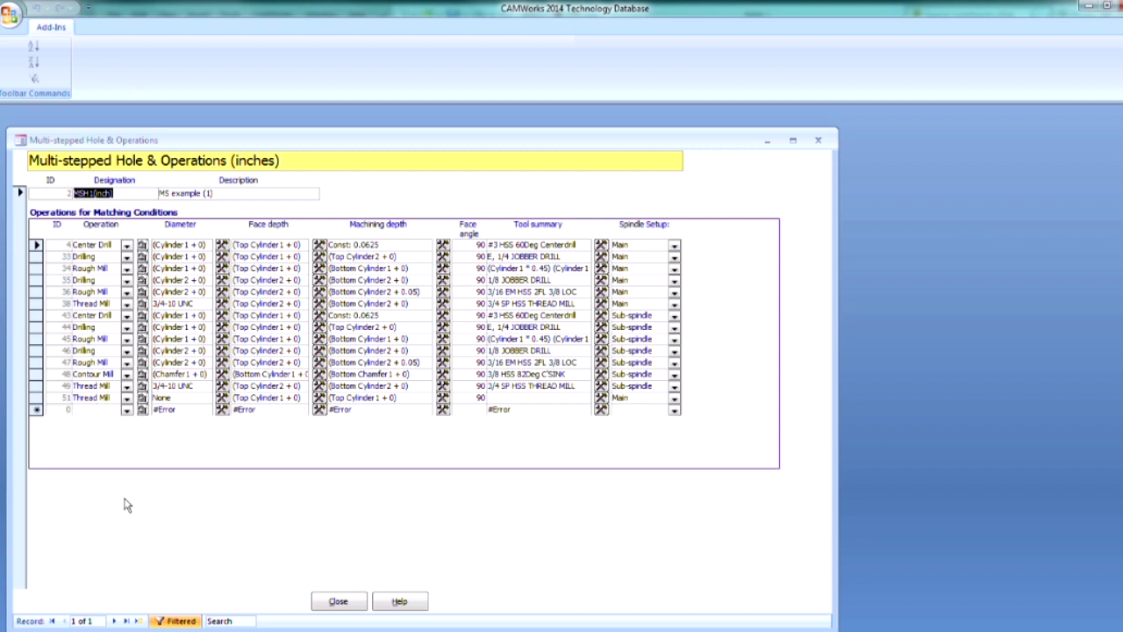
Switch to SolidWorks to review the stepped hole's geometry up close, and return to the Technology Database
{"action": "key", "text": "alt+Tab"}
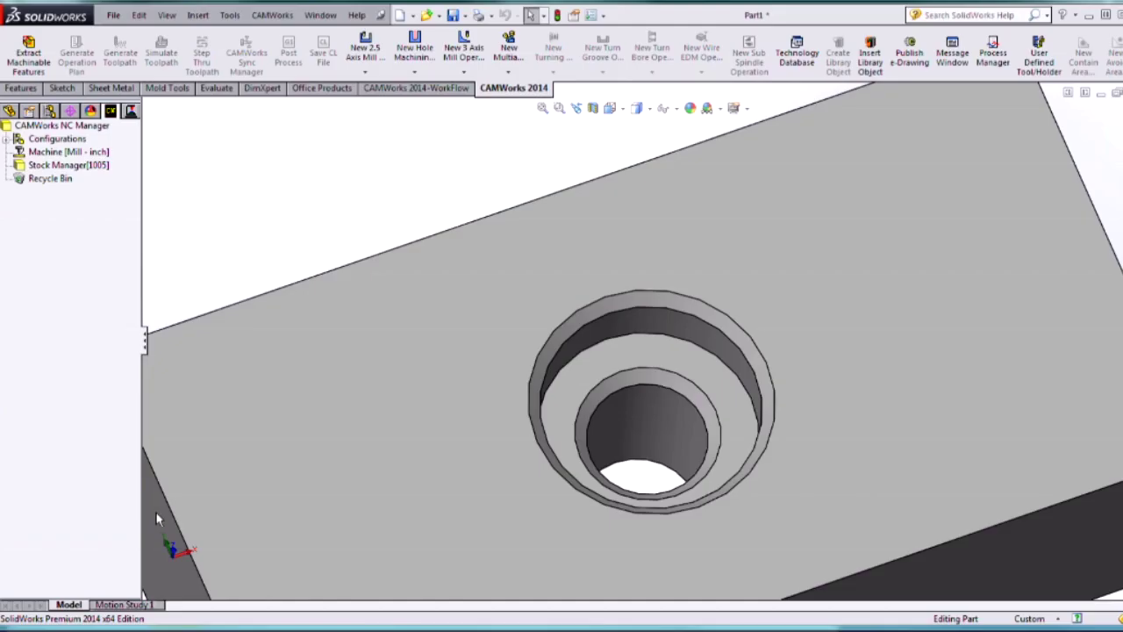
{"action": "scroll", "coordinate": [657, 456], "scroll_direction": "down", "scroll_amount": 1}
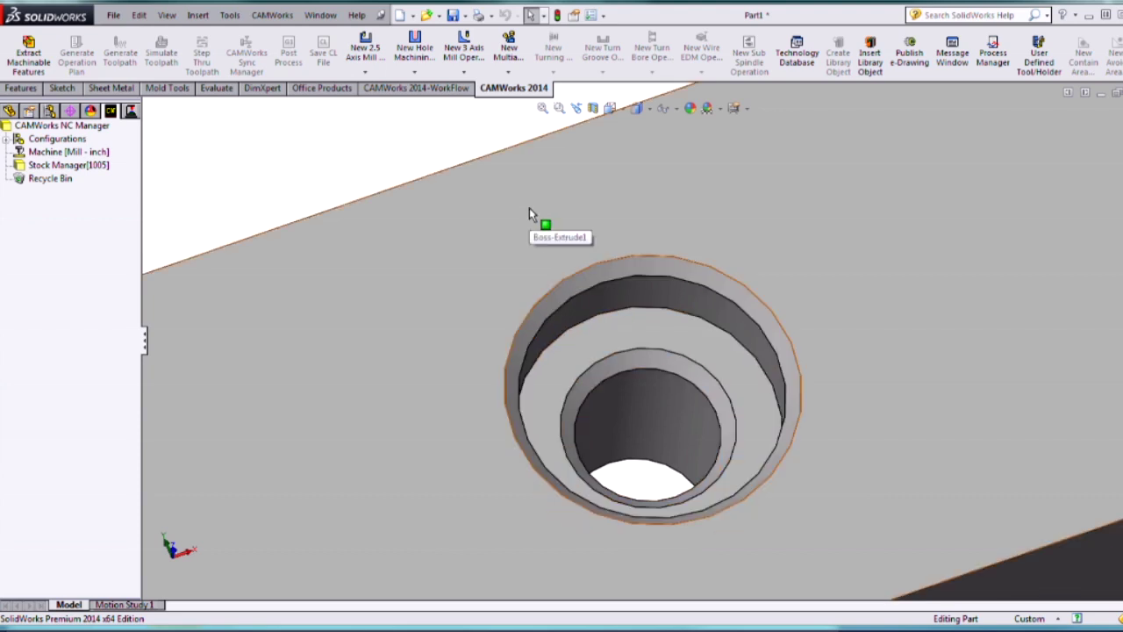
{"action": "key", "text": "alt+Tab"}
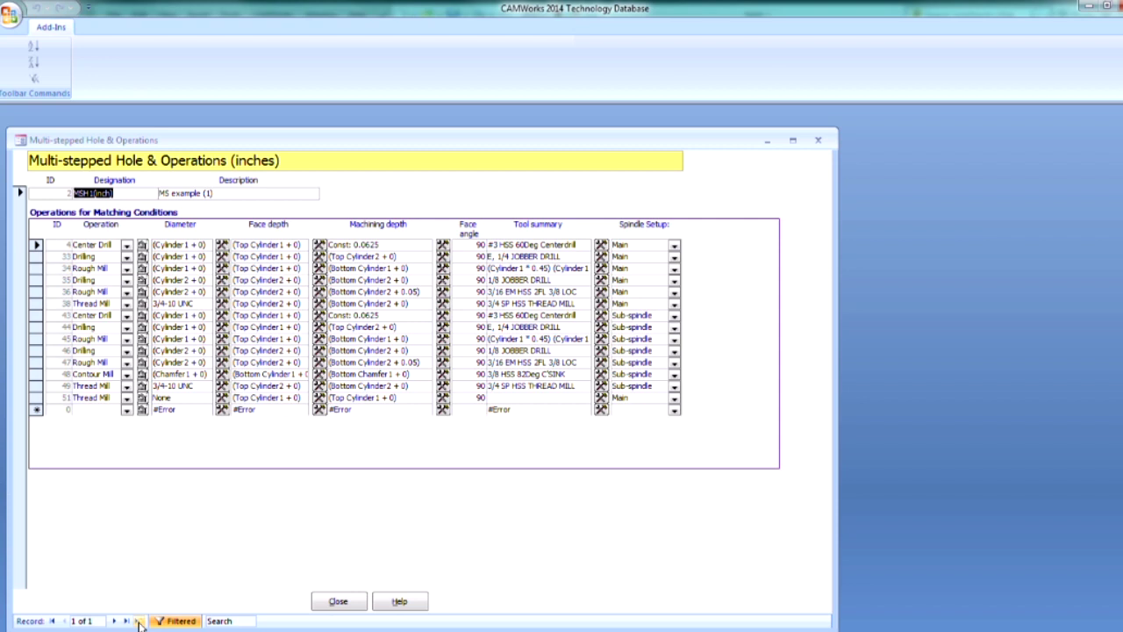
Create a new multi-stepped hole record with the designation MSH HRS
{"action": "left_click", "coordinate": [138, 621]}
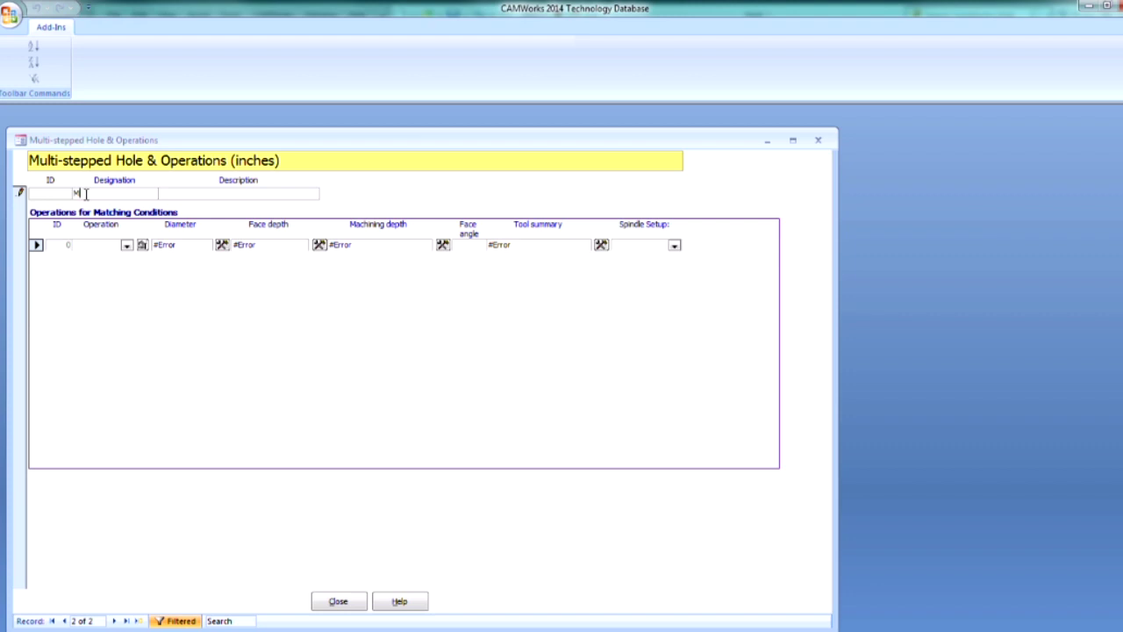
{"action": "type", "text": "MSH HRS"}
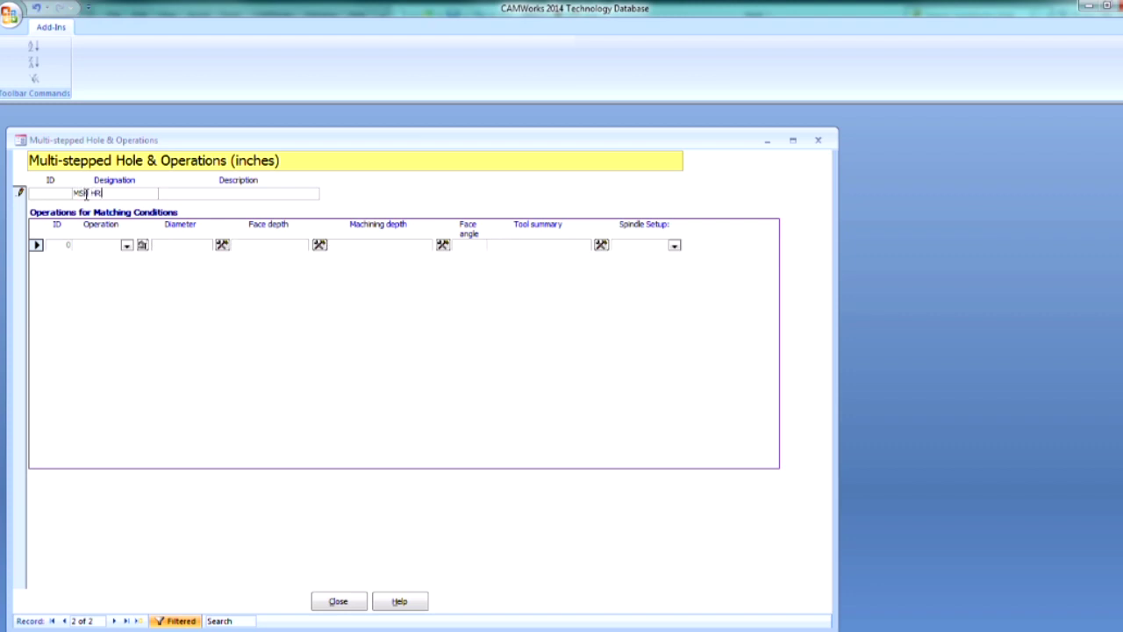
{"action": "left_click", "coordinate": [97, 326]}
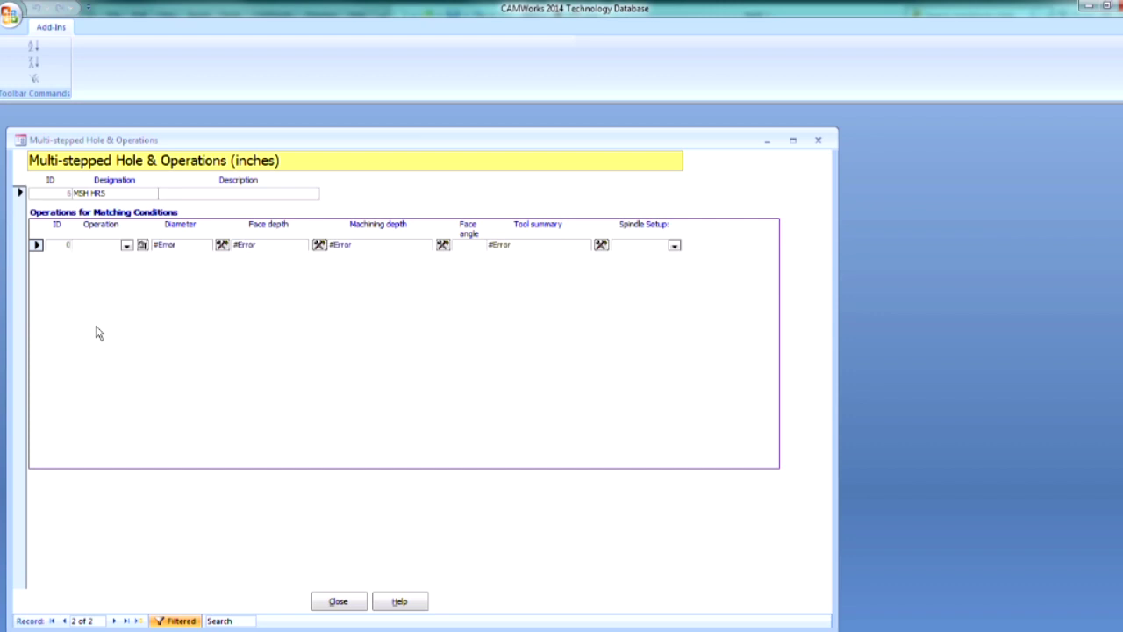
Add a Center Drill operation to the hole record and base its diameter expression on Cylinder 2
{"action": "left_click", "coordinate": [126, 247]}
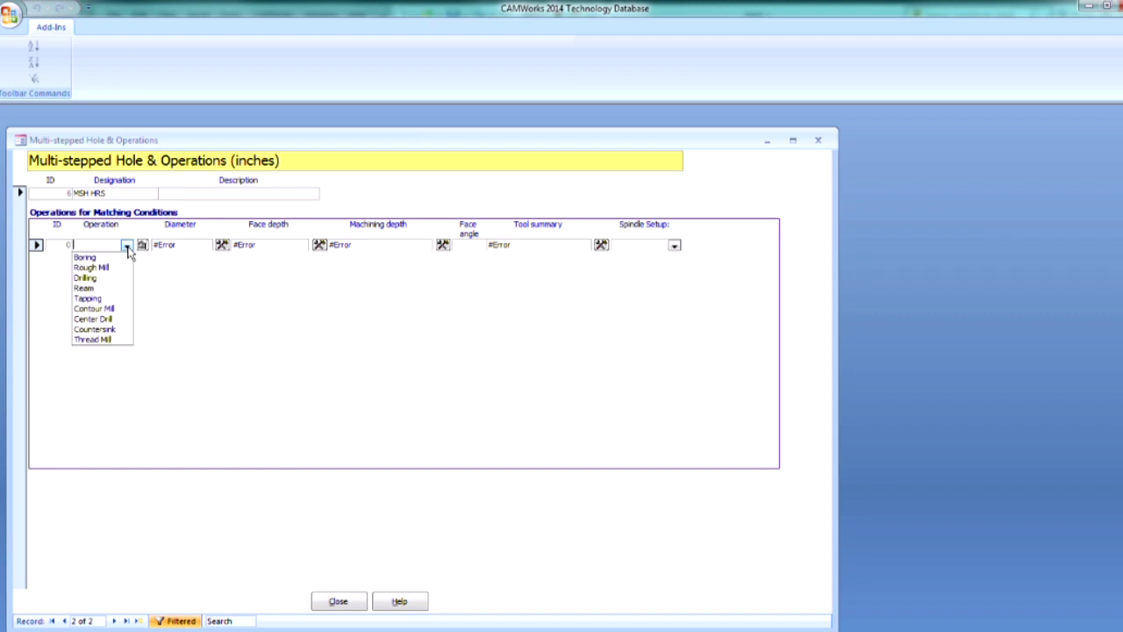
{"action": "left_click", "coordinate": [111, 321]}
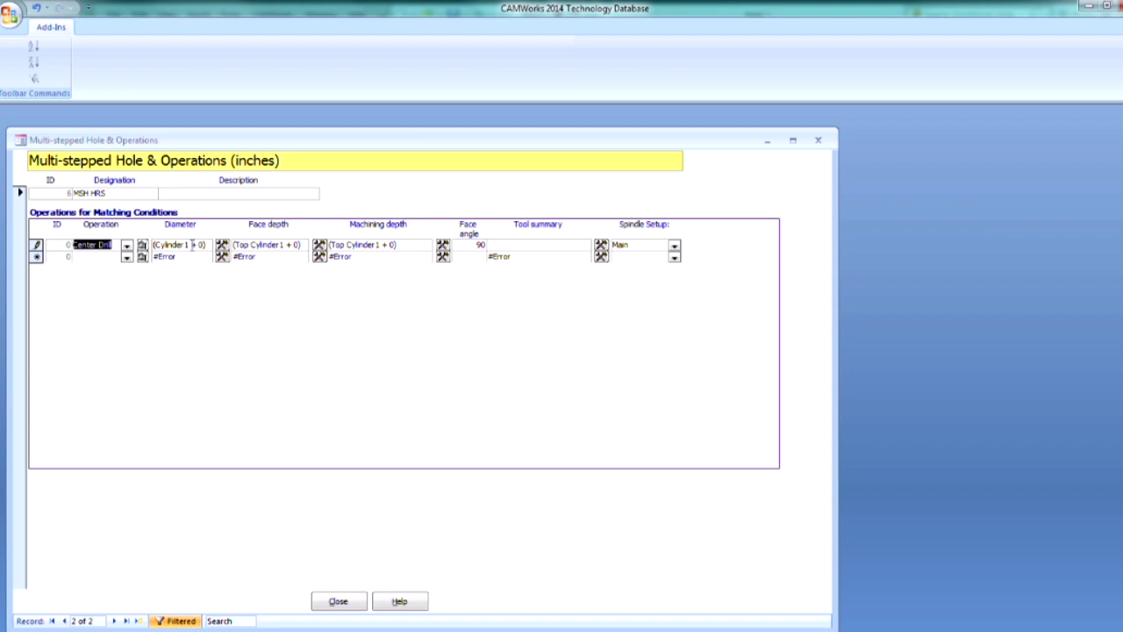
{"action": "double_click", "coordinate": [191, 244]}
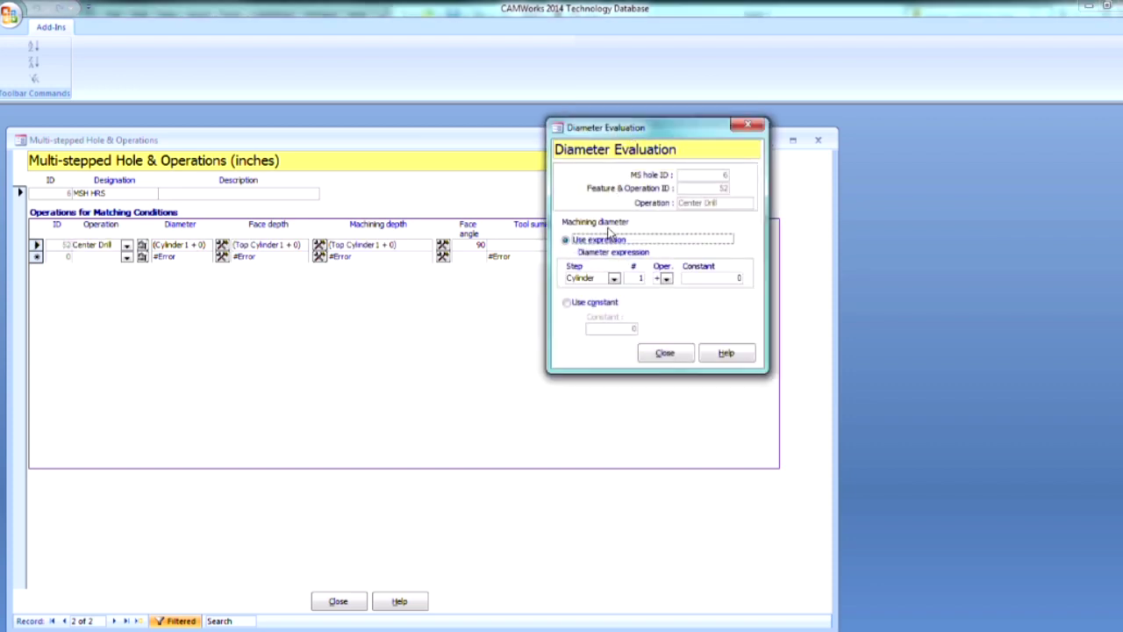
{"action": "double_click", "coordinate": [633, 277]}
{"action": "type", "text": "2"}
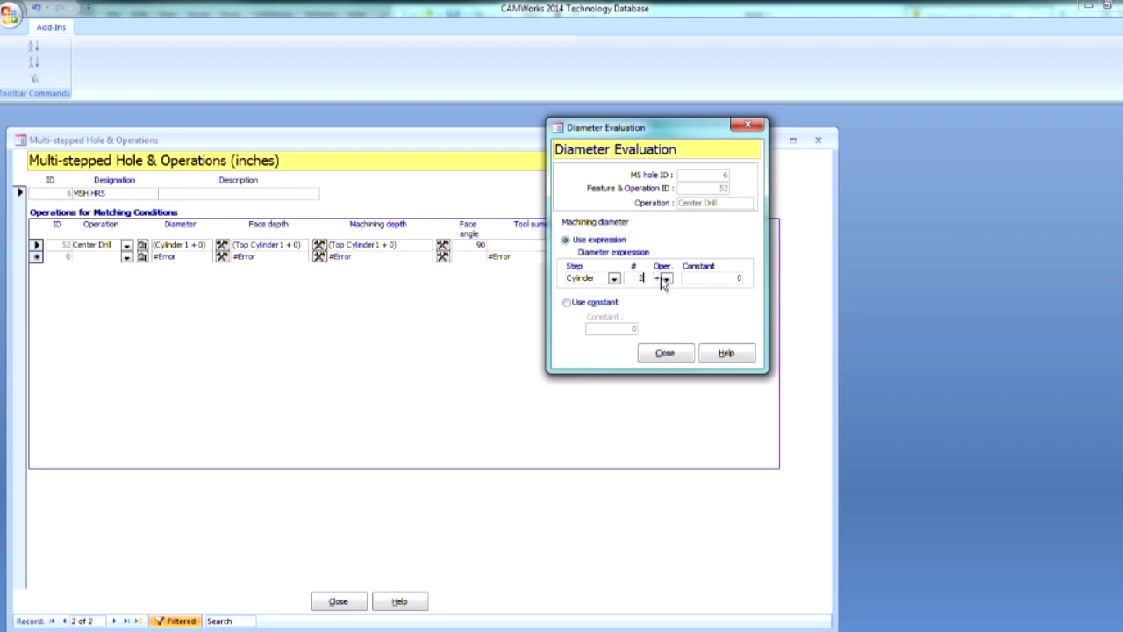
{"action": "left_click", "coordinate": [667, 354]}
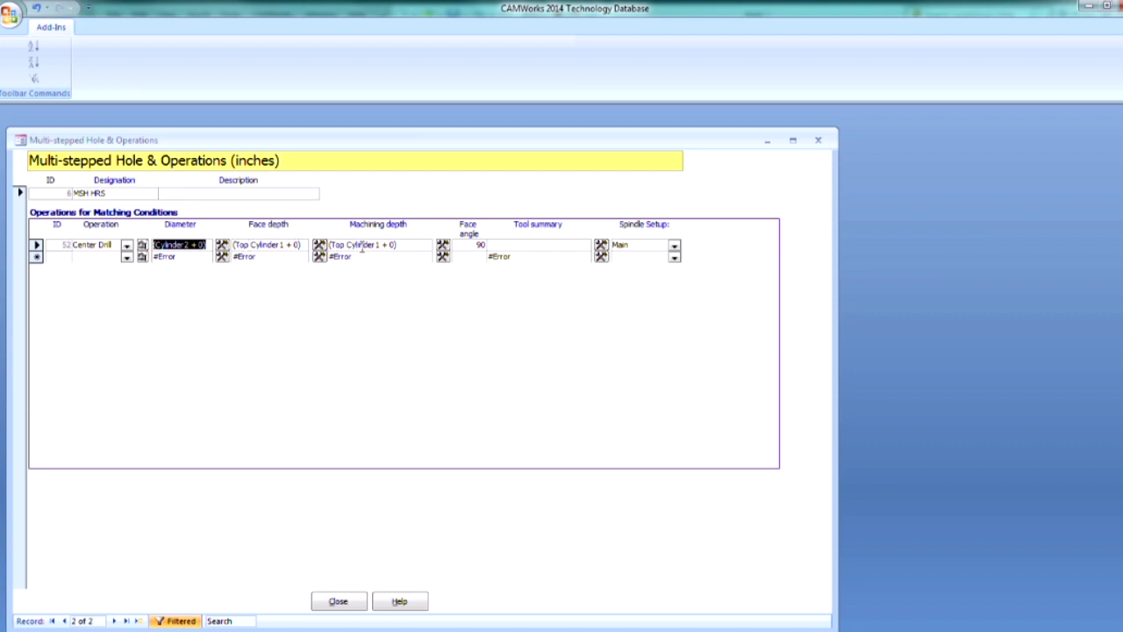
Define the Center Drill operation's machining depth by a constant countersink diameter of 0.05
{"action": "left_click", "coordinate": [443, 245]}
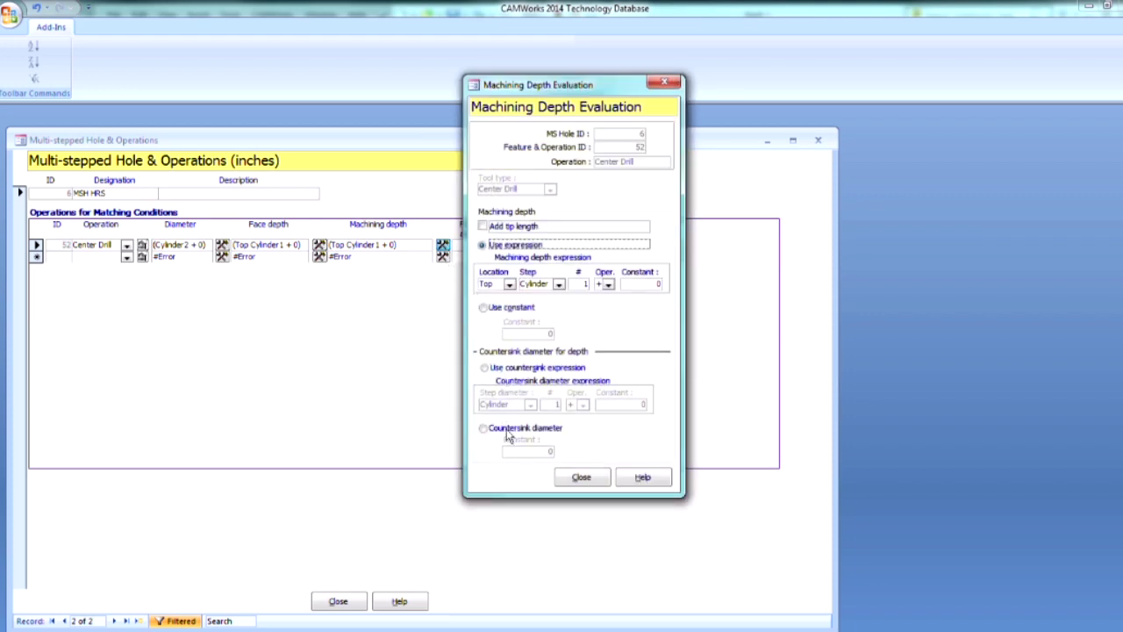
{"action": "left_click", "coordinate": [483, 428]}
{"action": "double_click", "coordinate": [550, 451]}
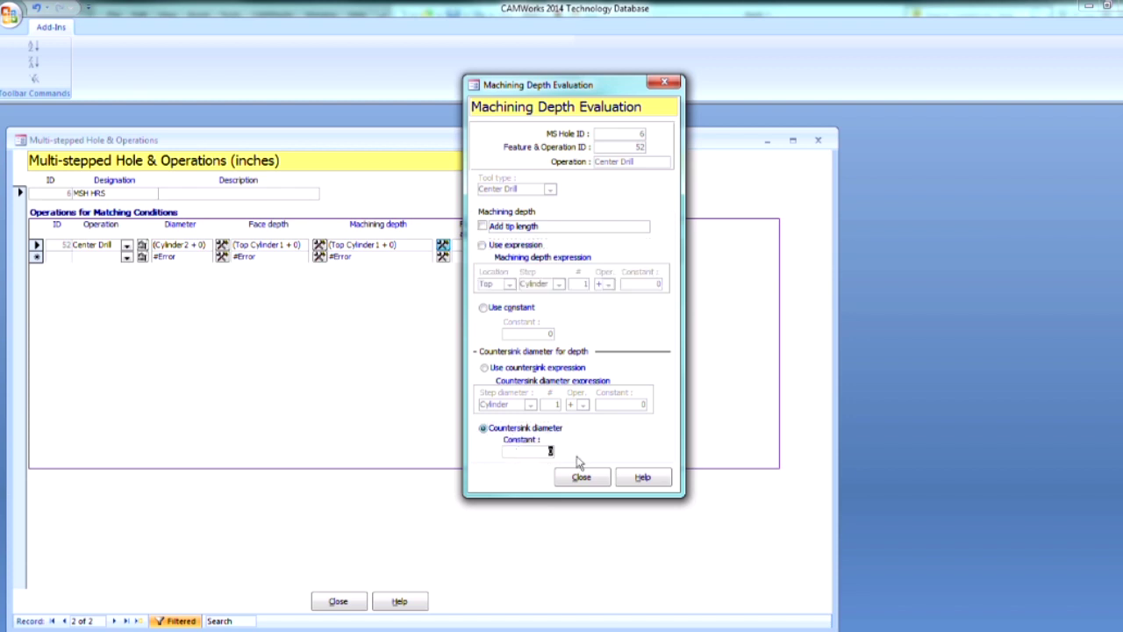
{"action": "type", "text": ".05"}
{"action": "left_click", "coordinate": [582, 477]}
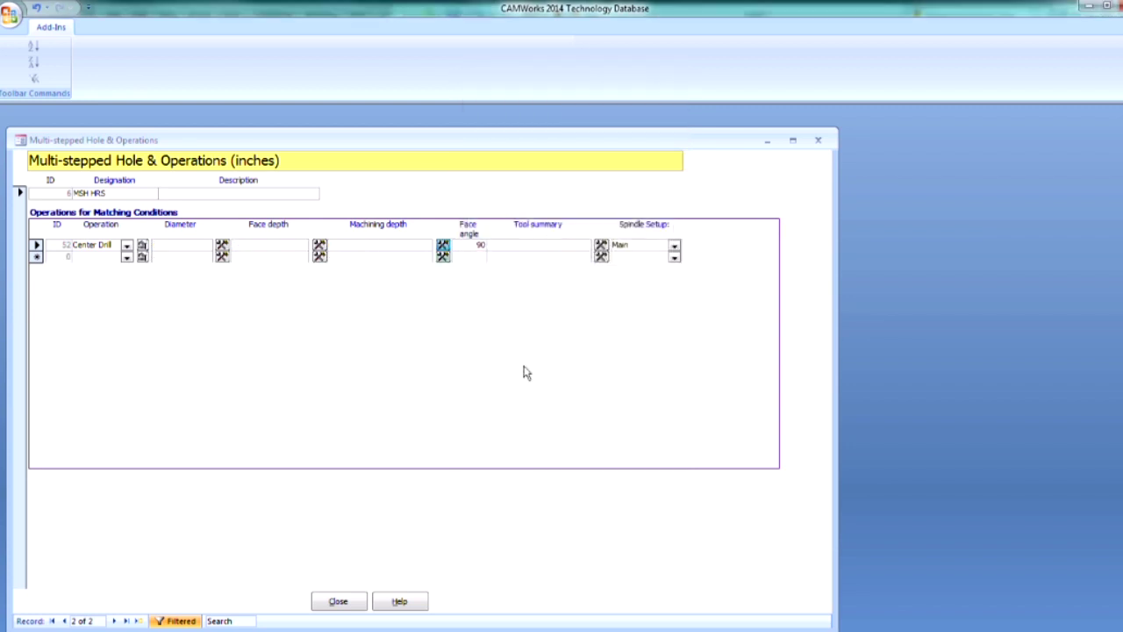
Assign the #3 HSS 60Deg Centerdrill, tool ID 5, to the Center Drill operation
{"action": "left_click", "coordinate": [601, 249]}
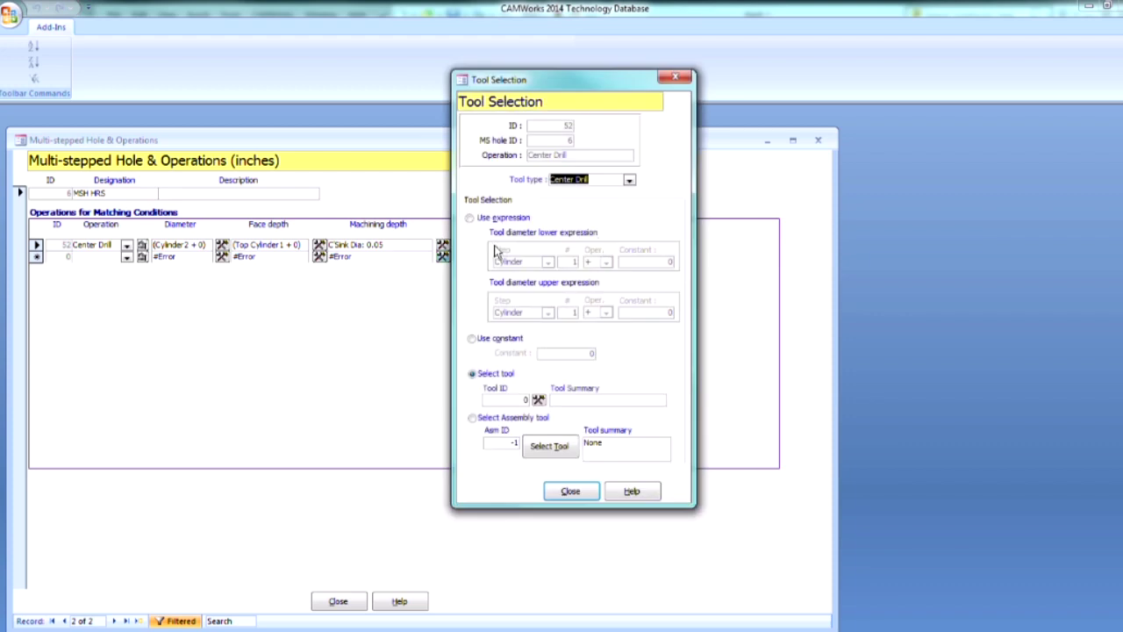
{"action": "left_click", "coordinate": [538, 399]}
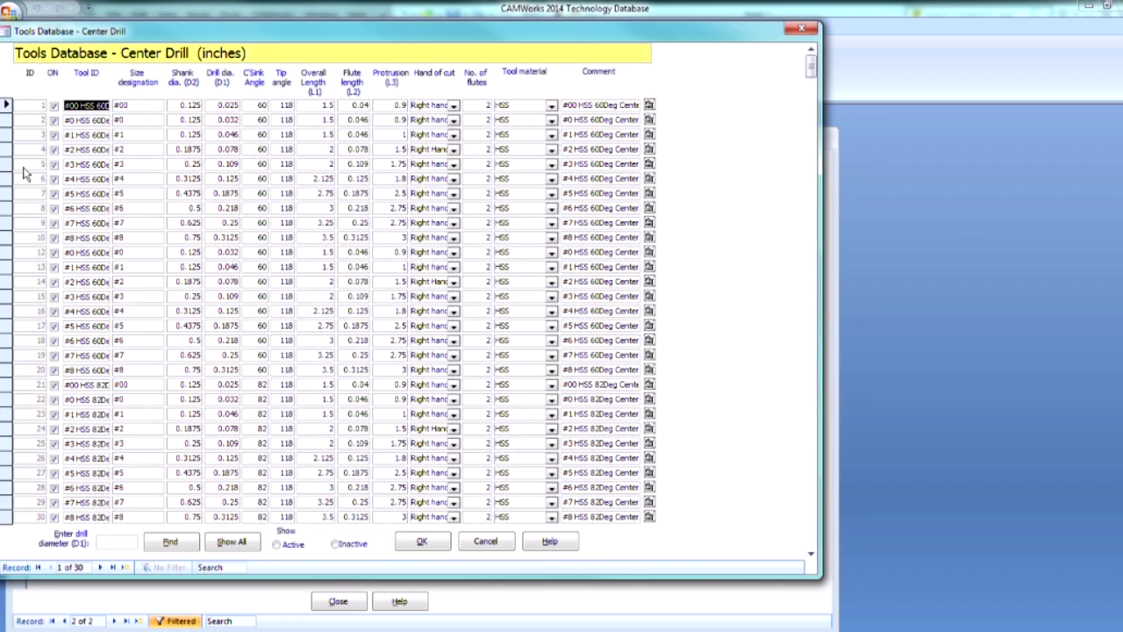
{"action": "left_click", "coordinate": [5, 164]}
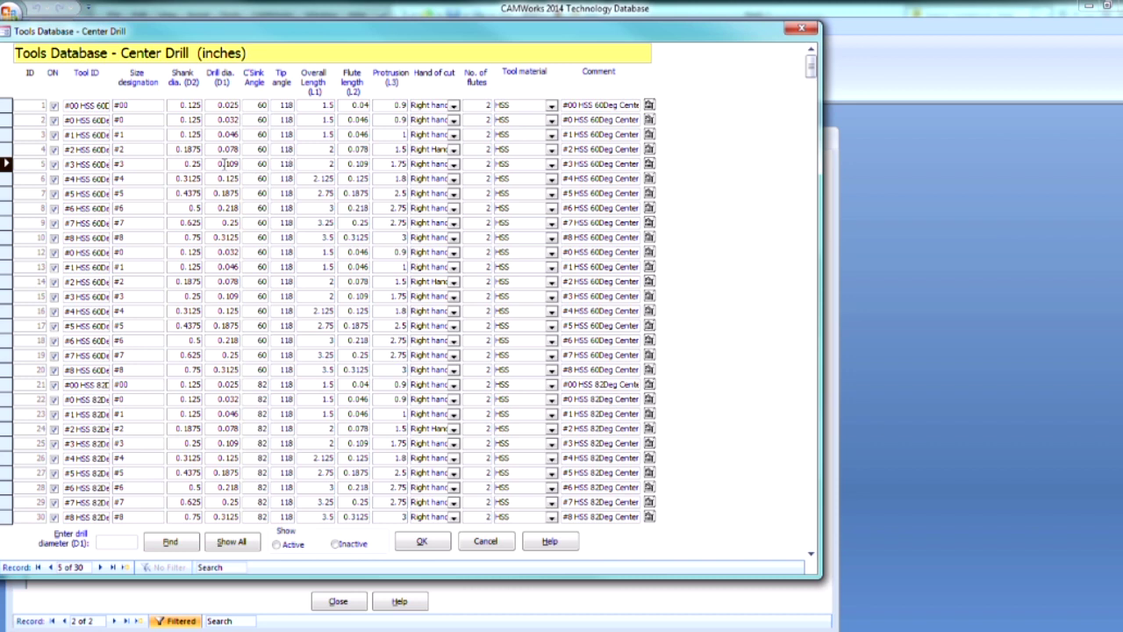
{"action": "left_click", "coordinate": [424, 542]}
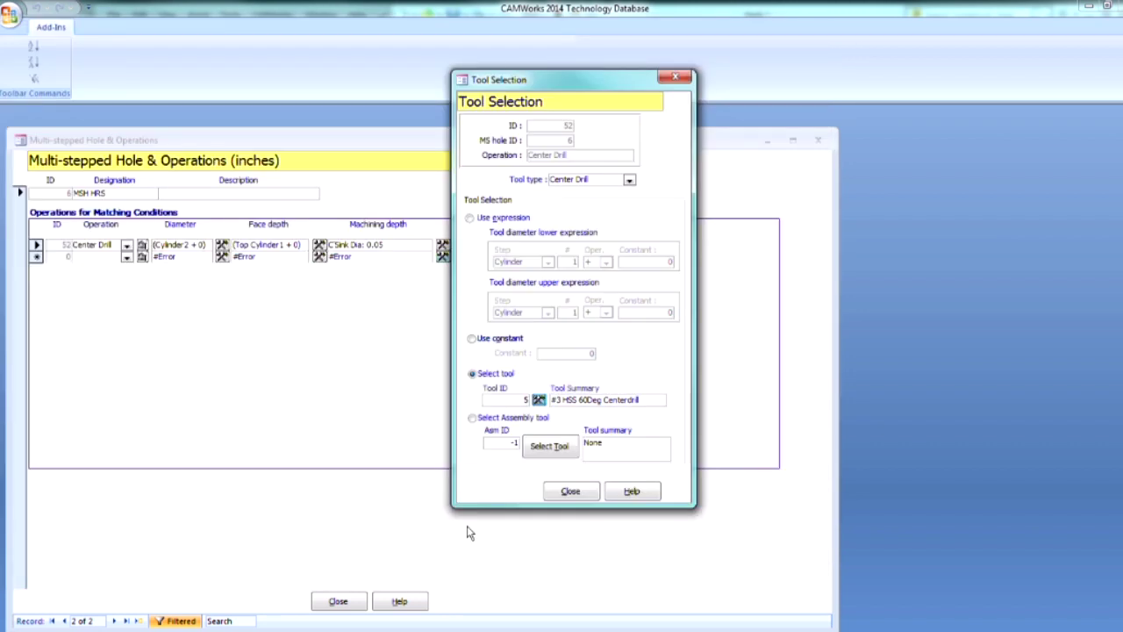
{"action": "left_click", "coordinate": [569, 491]}
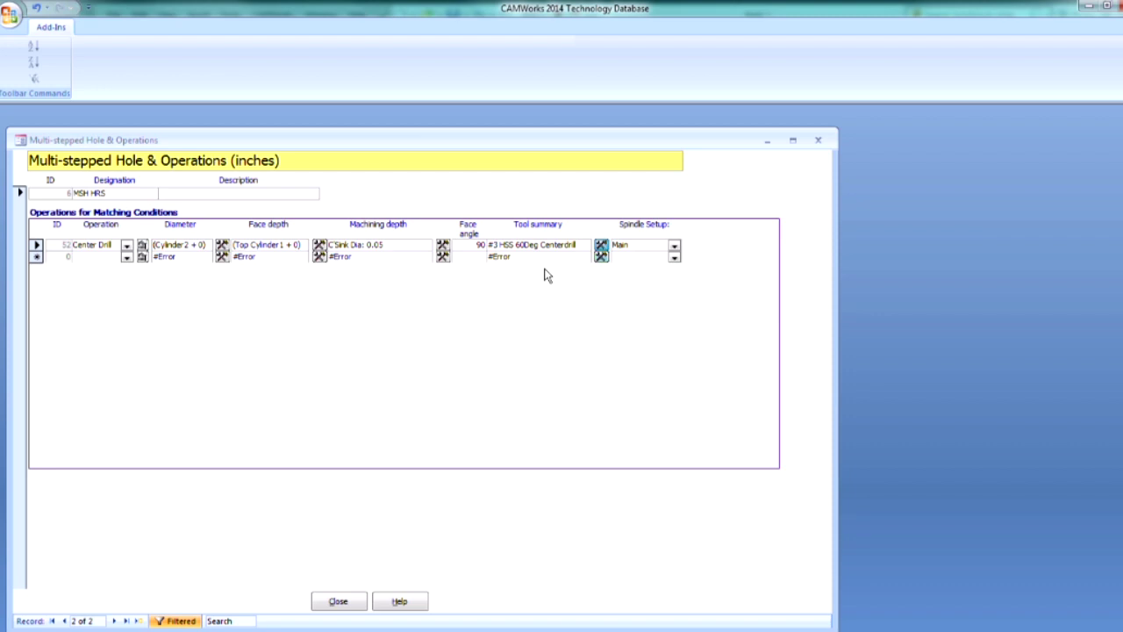
Add a Drilling operation as the second row and base its diameter expression on Cylinder 2
{"action": "left_click", "coordinate": [126, 256]}
{"action": "left_click", "coordinate": [86, 289]}
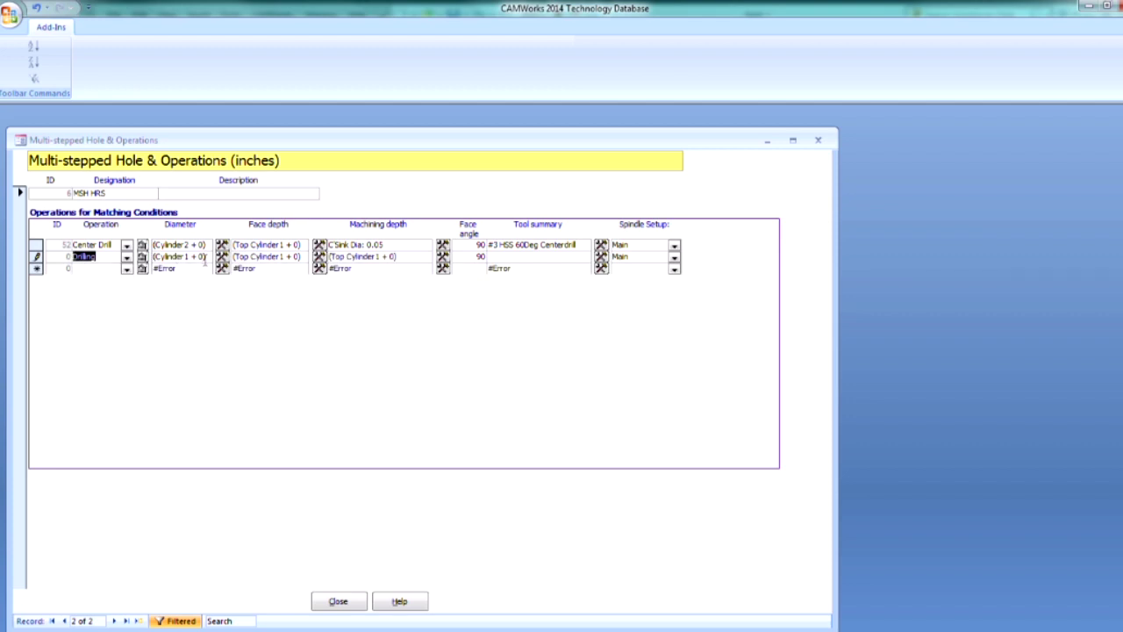
{"action": "left_click", "coordinate": [222, 256]}
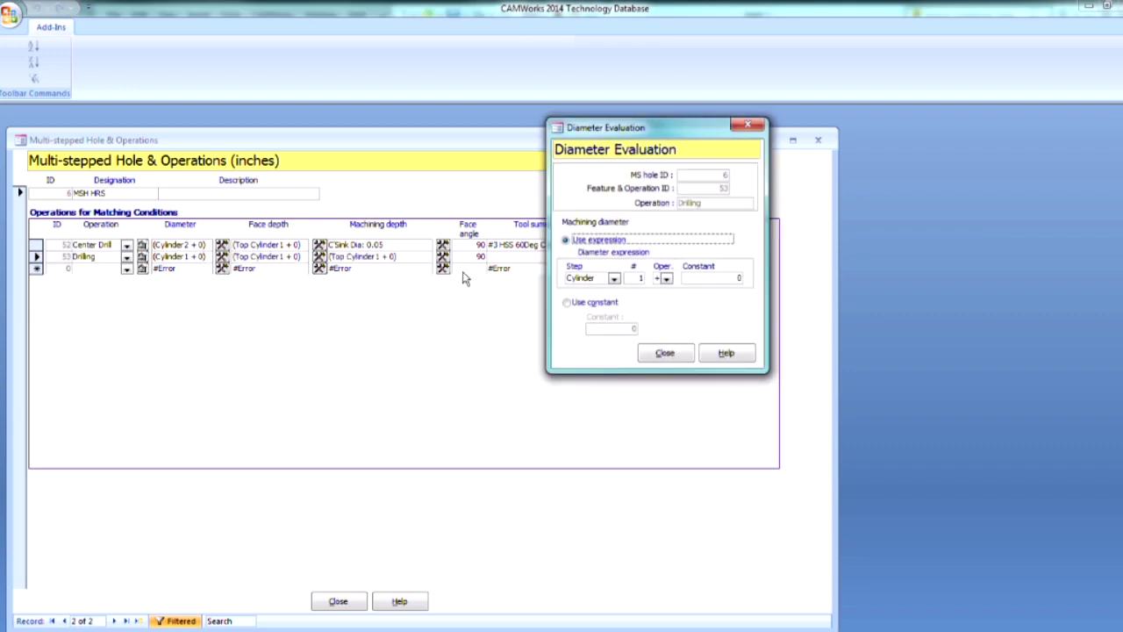
{"action": "double_click", "coordinate": [641, 278]}
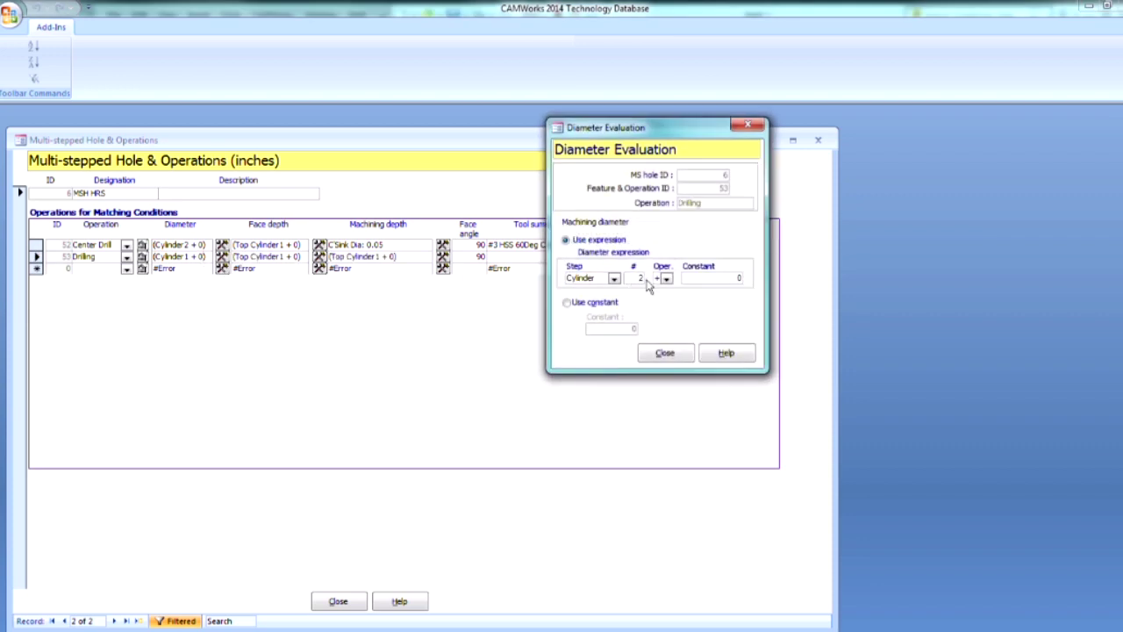
{"action": "left_click", "coordinate": [664, 353]}
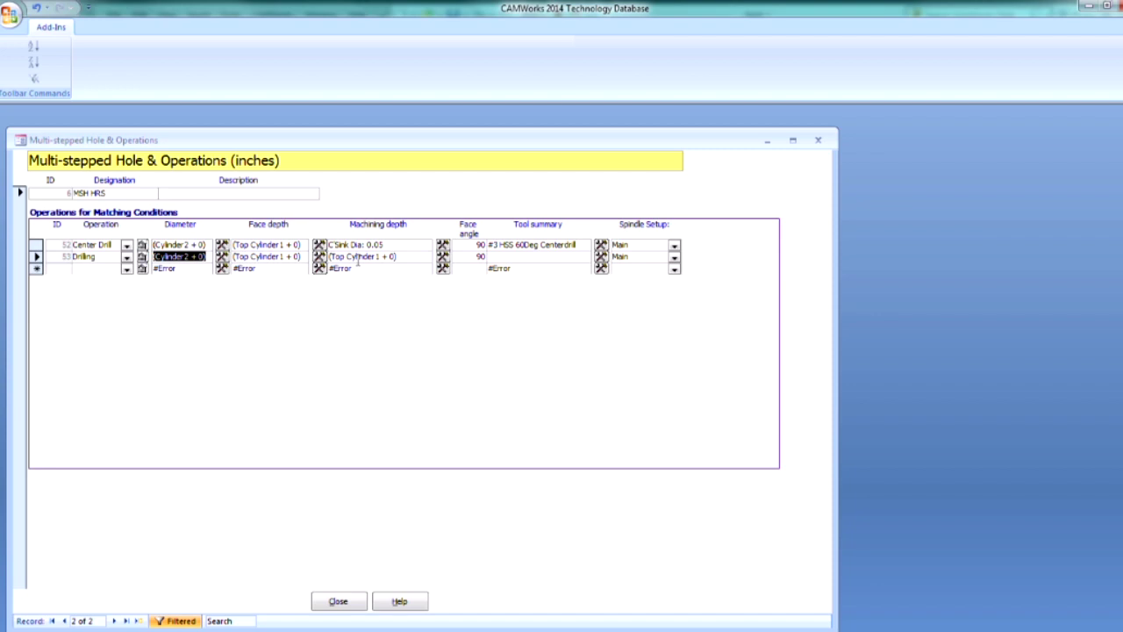
Base the Drilling operation's machining depth expression on the bottom of Cylinder 2
{"action": "double_click", "coordinate": [358, 261]}
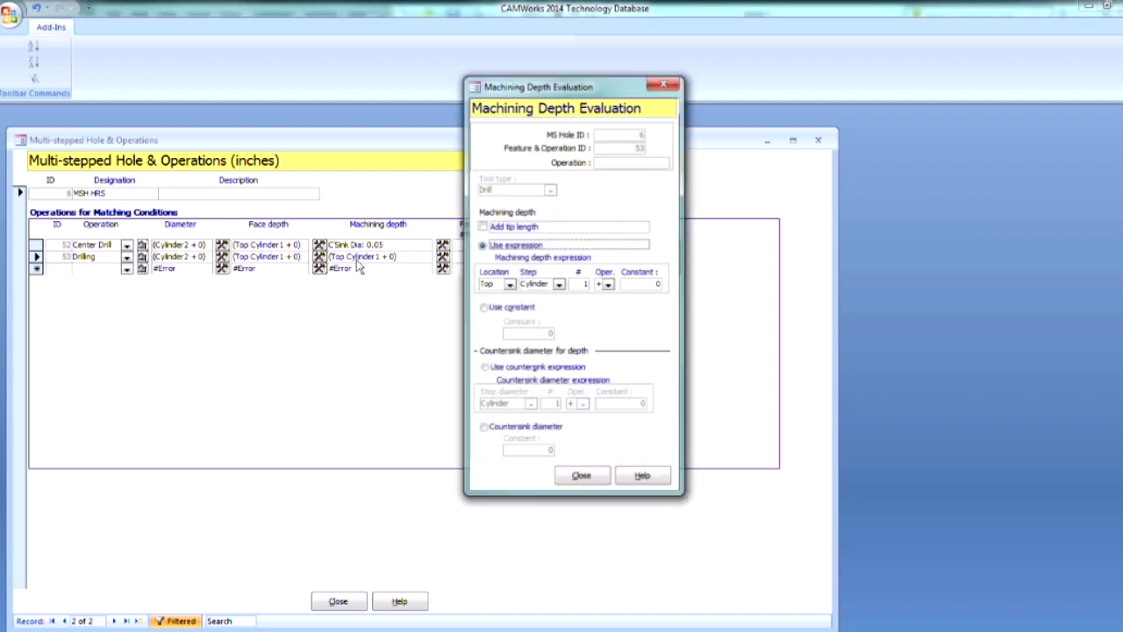
{"action": "left_click", "coordinate": [586, 283]}
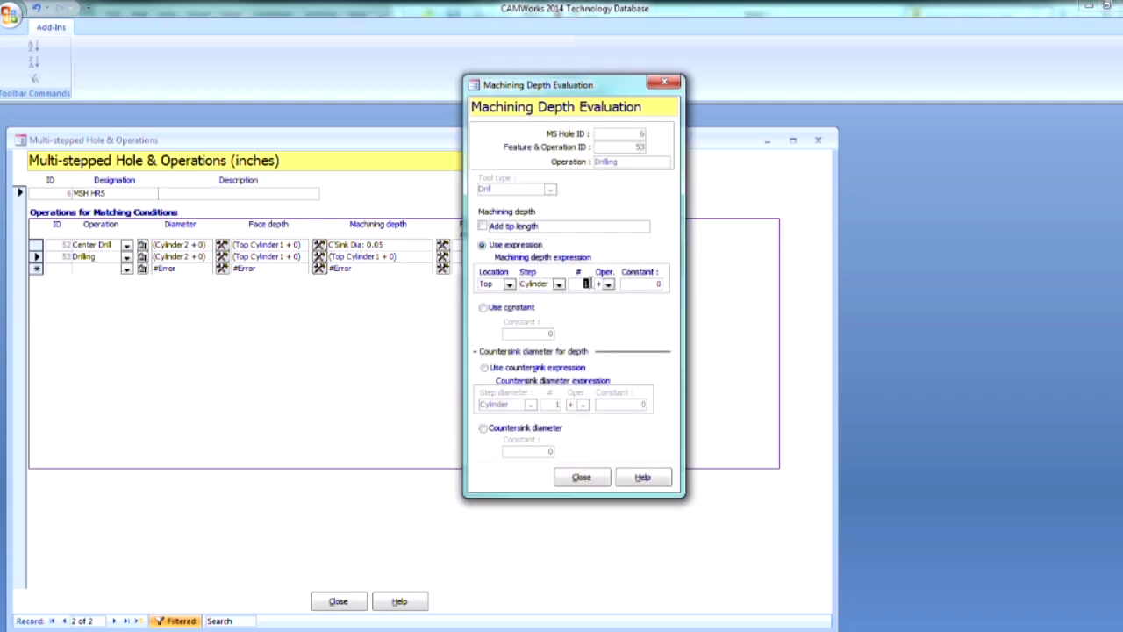
{"action": "left_click", "coordinate": [516, 284]}
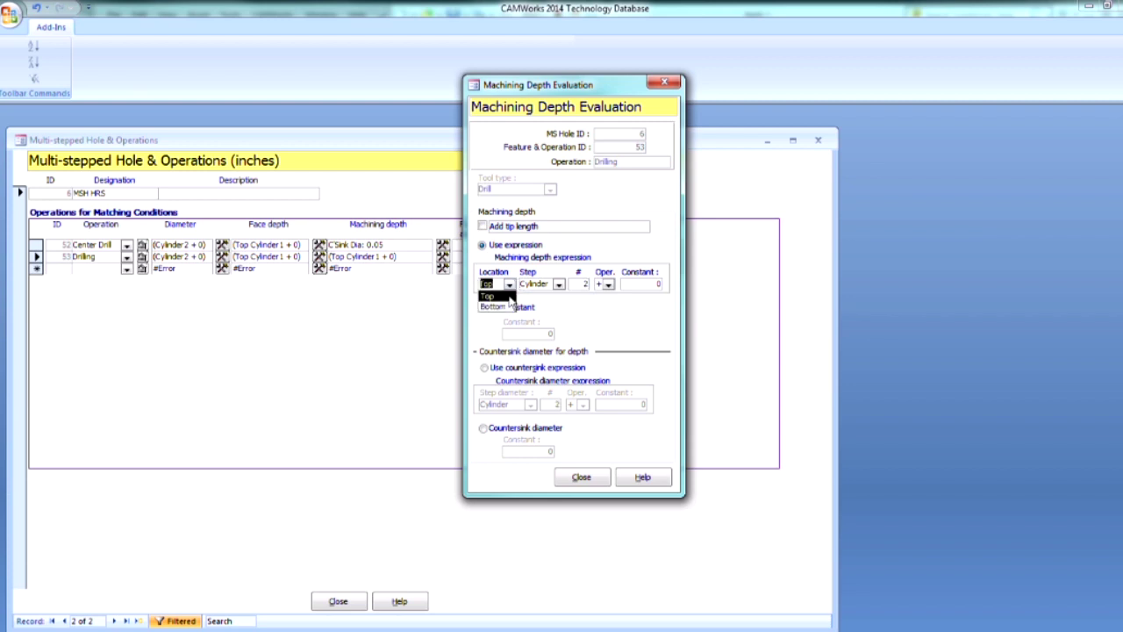
{"action": "left_click", "coordinate": [509, 308]}
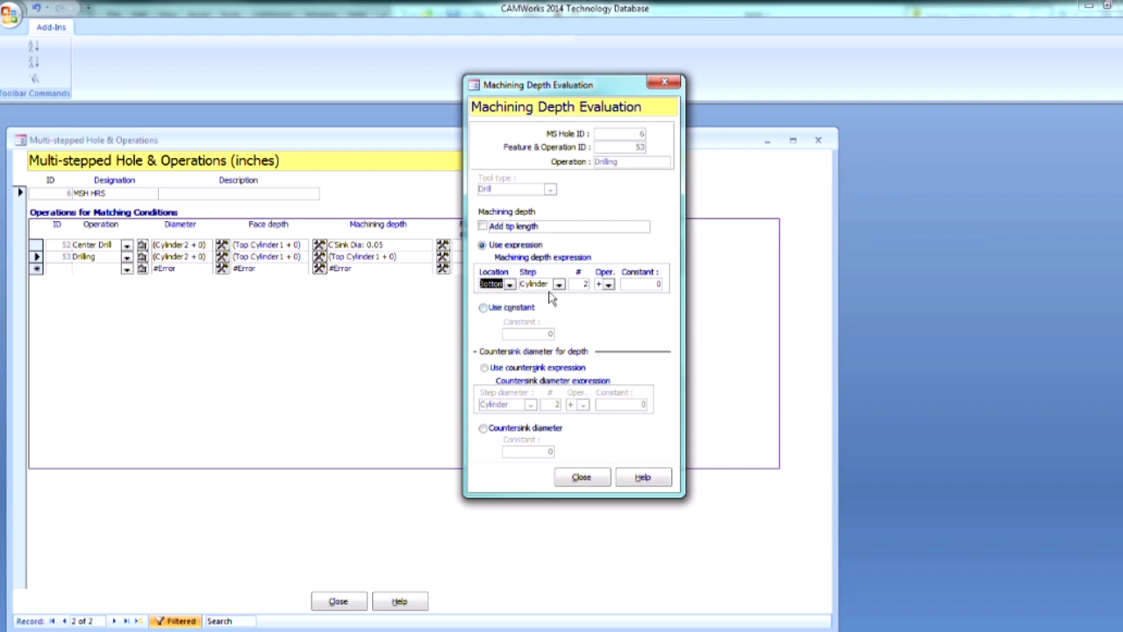
{"action": "left_click", "coordinate": [580, 476]}
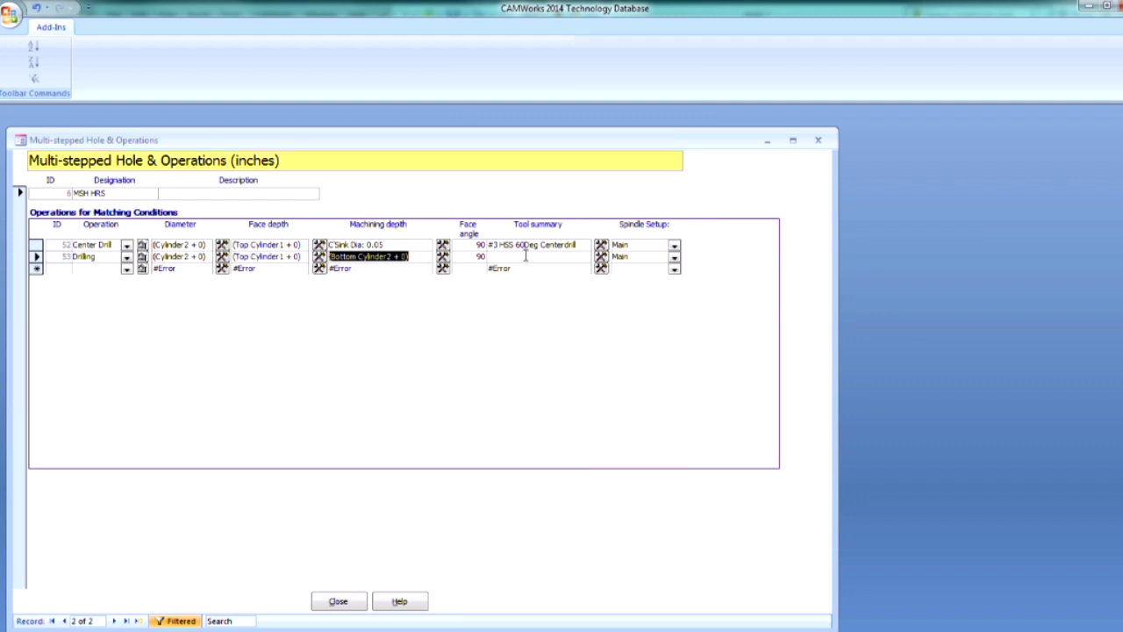
Define the Drilling operation's tool selection by a constant drill diameter of 0.25
{"action": "left_click", "coordinate": [601, 256]}
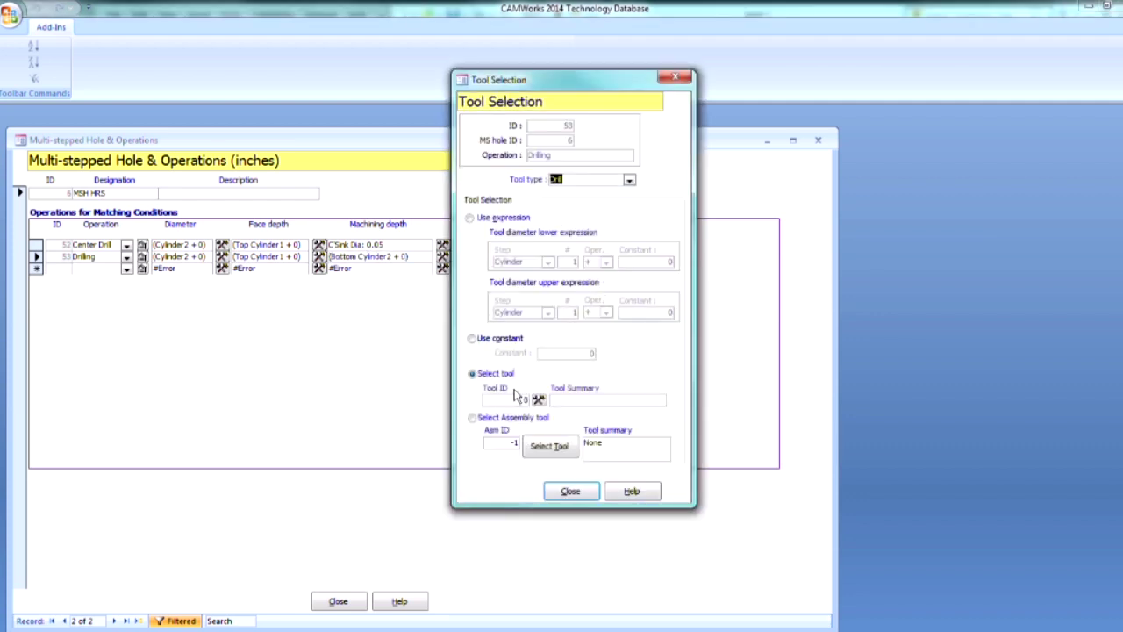
{"action": "left_click", "coordinate": [472, 338]}
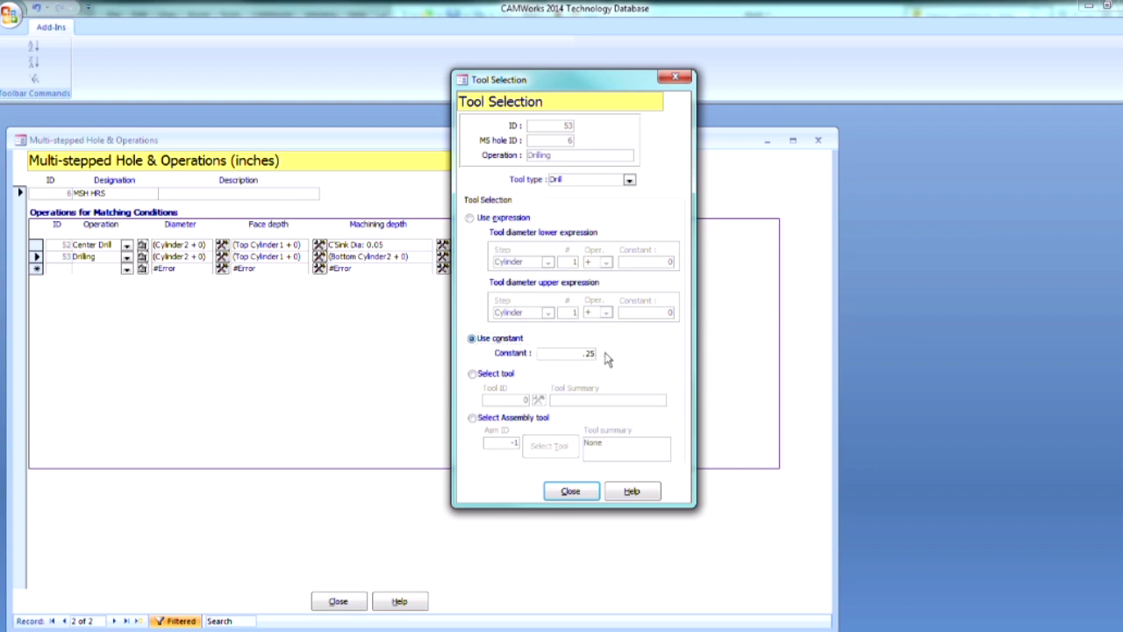
{"action": "left_click", "coordinate": [570, 490]}
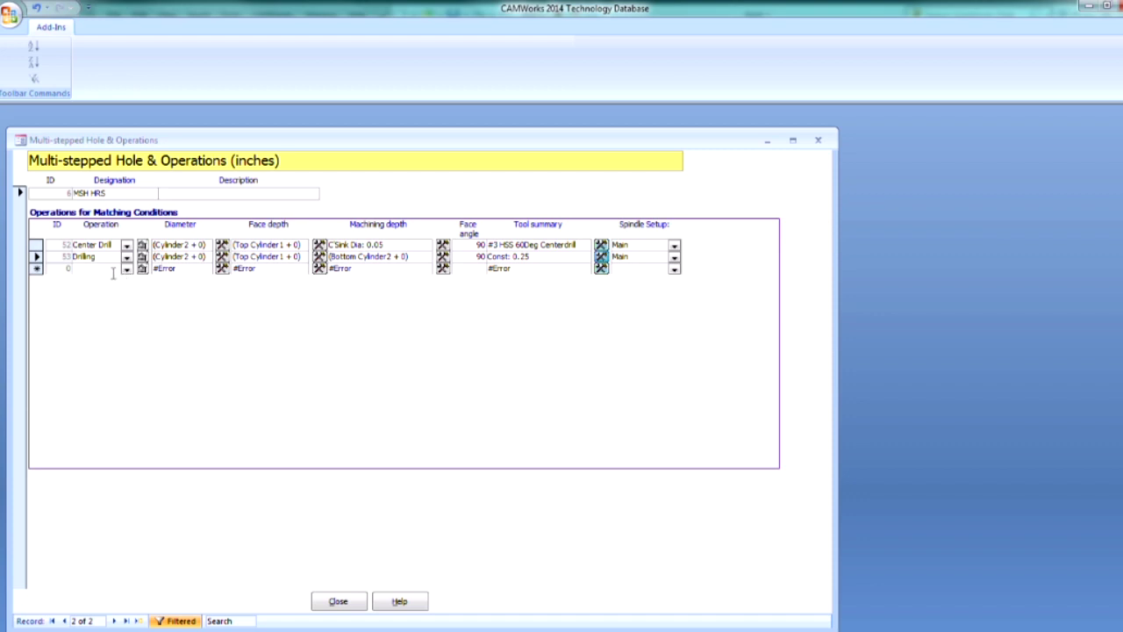
Add a Contour Mill operation as the third row and base its machining depth on the bottom of Cylinder 1
{"action": "left_click", "coordinate": [126, 269]}
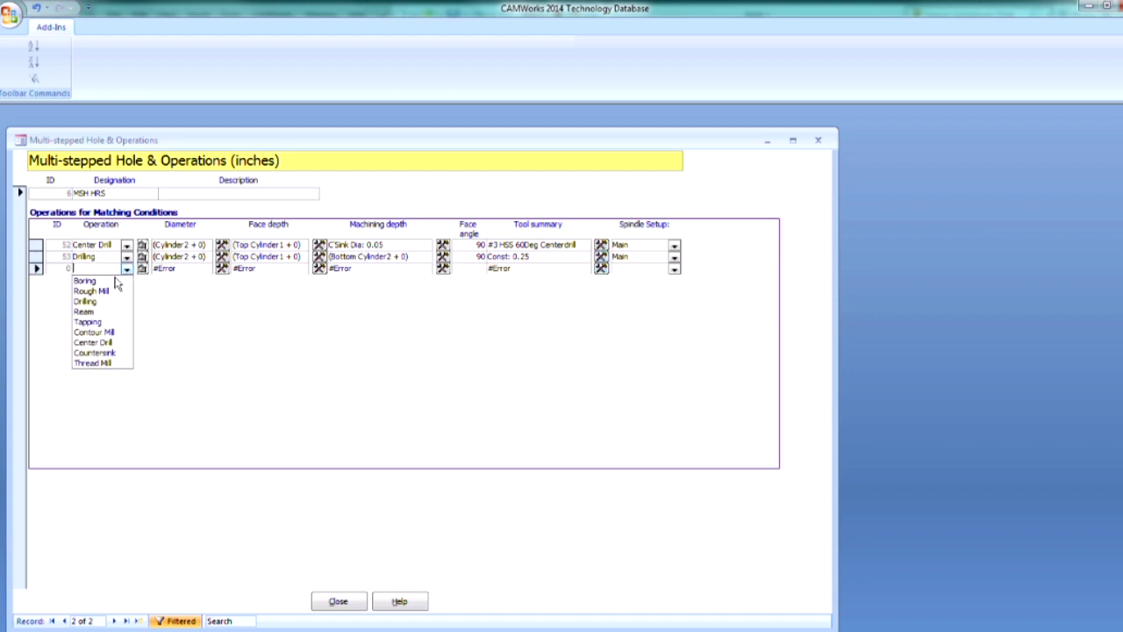
{"action": "left_click", "coordinate": [107, 332]}
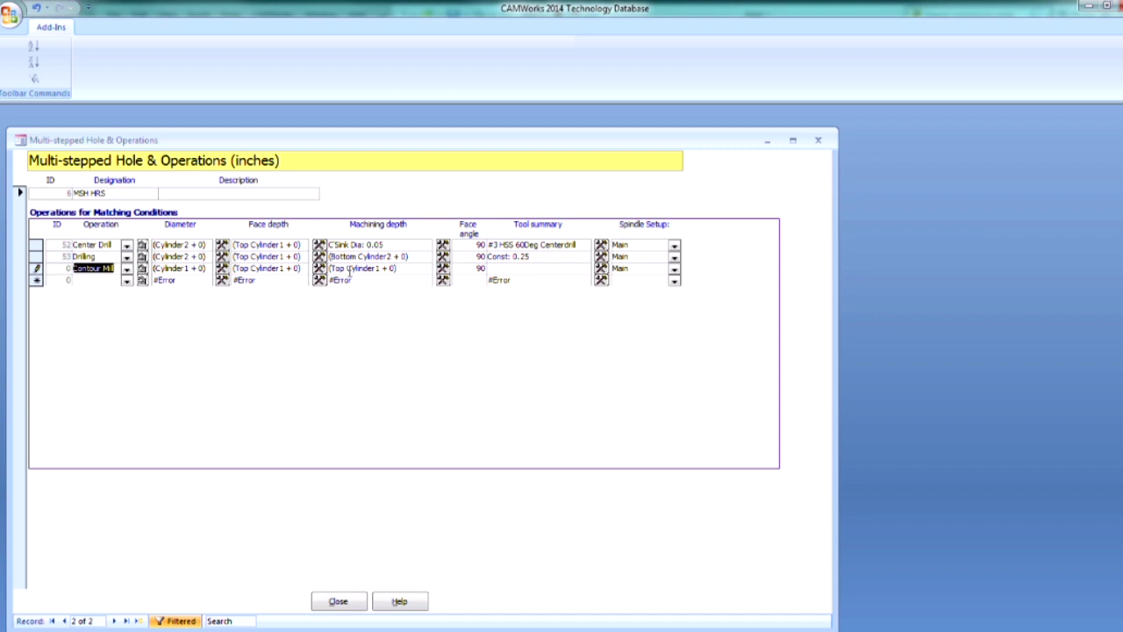
{"action": "double_click", "coordinate": [420, 273]}
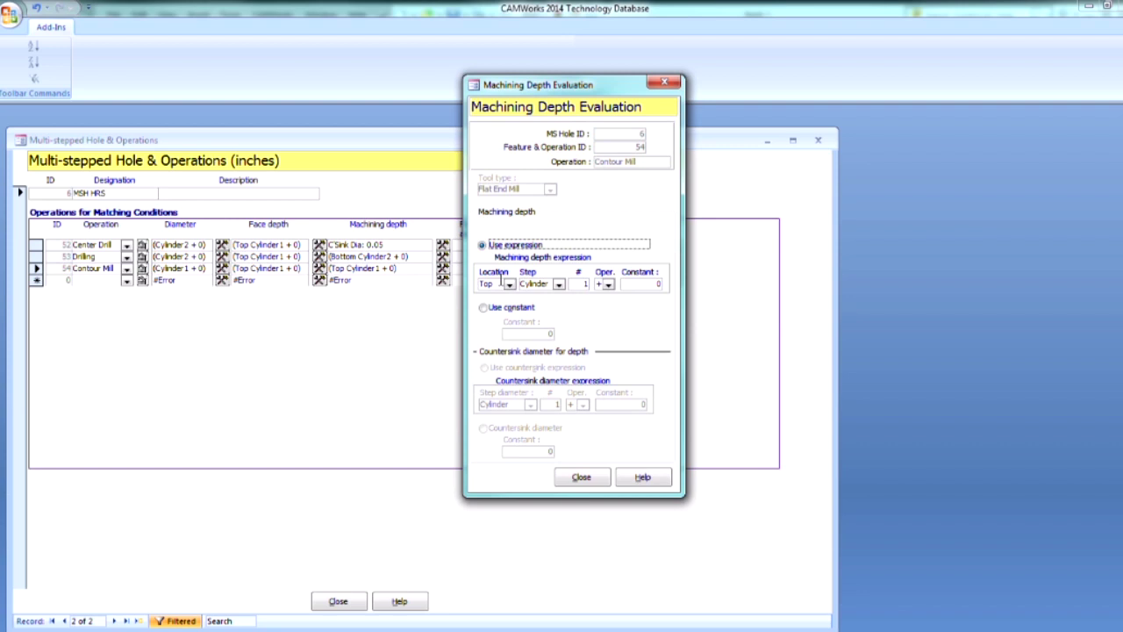
{"action": "left_click", "coordinate": [509, 284]}
{"action": "left_click", "coordinate": [496, 304]}
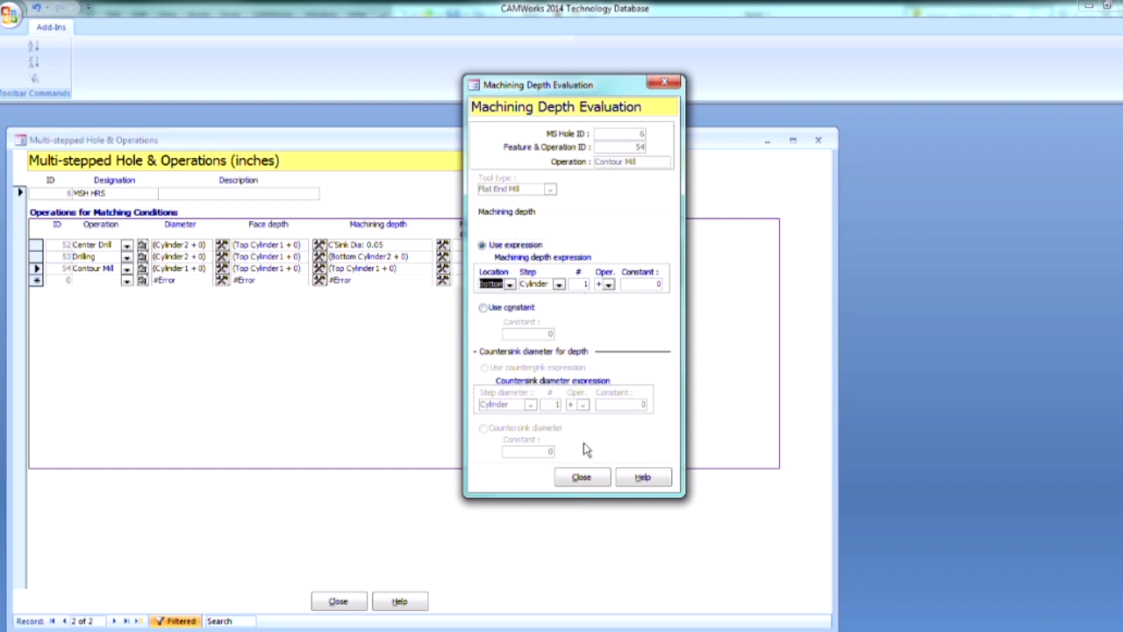
{"action": "left_click", "coordinate": [580, 476]}
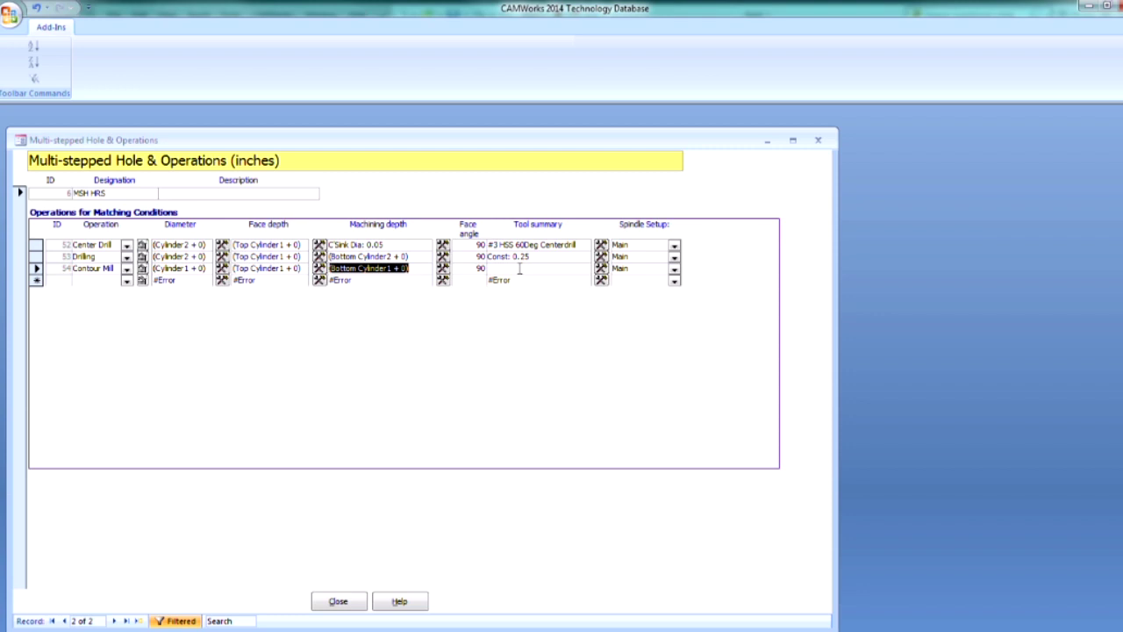
Select the Contour Mill's flat end mill by expression on Cylinder 1, using the minus operator for the upper tool diameter
{"action": "left_click", "coordinate": [602, 267]}
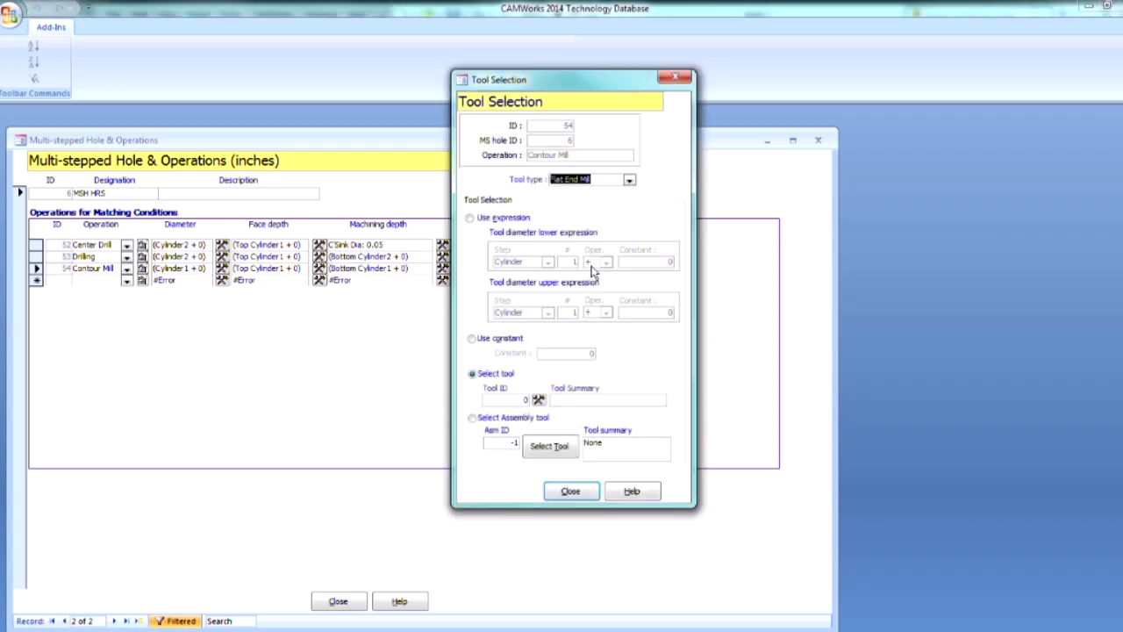
{"action": "left_click", "coordinate": [472, 219]}
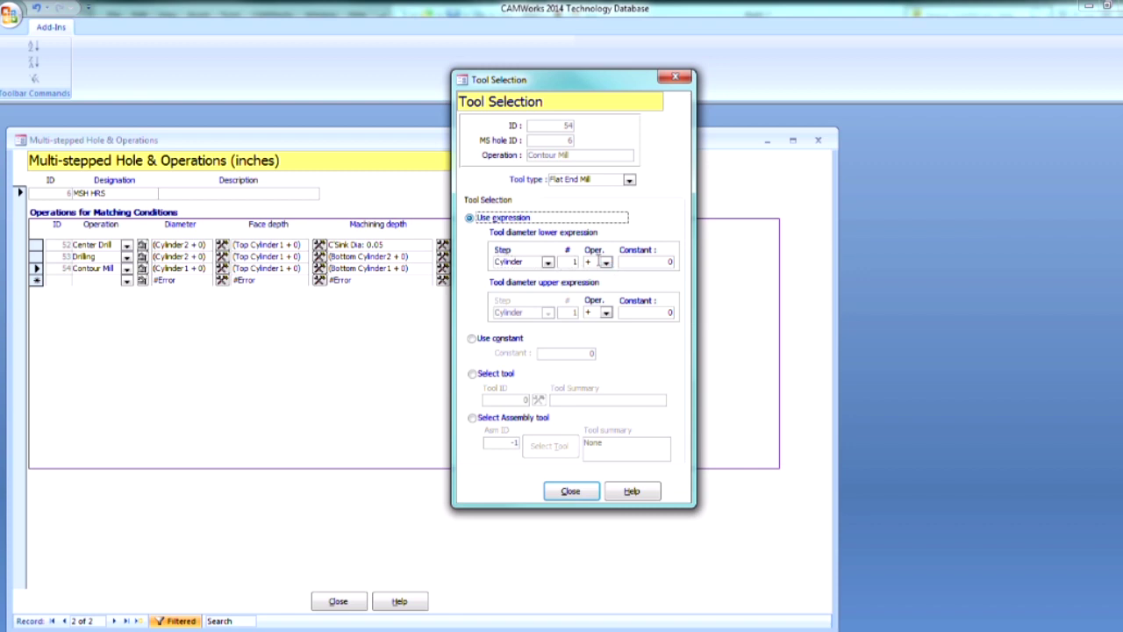
{"action": "left_click", "coordinate": [606, 312]}
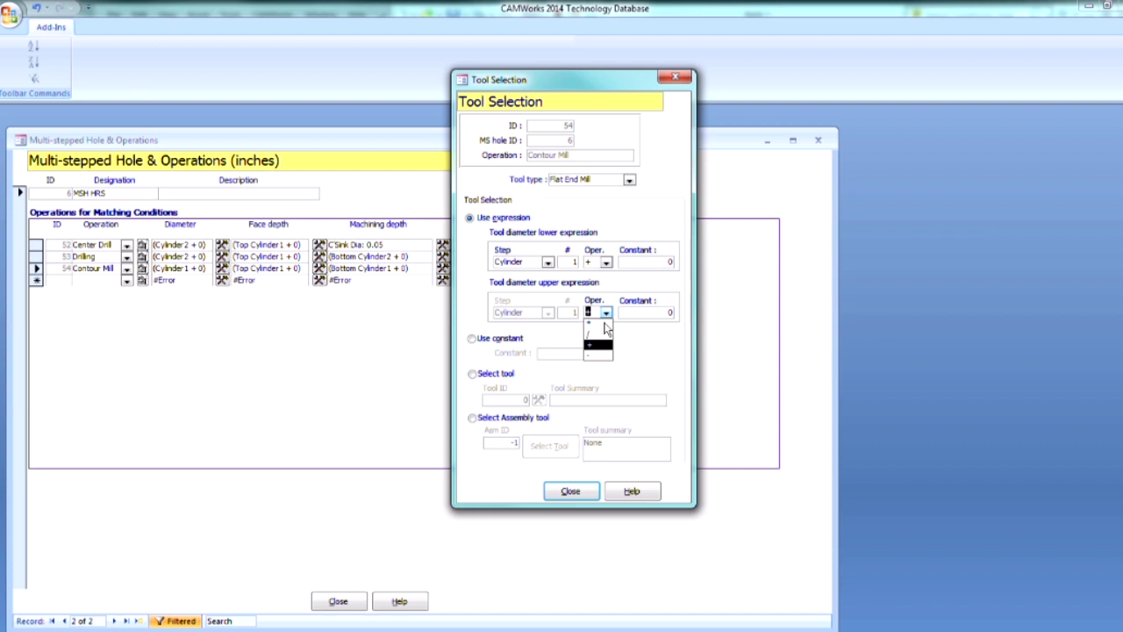
{"action": "left_click", "coordinate": [602, 352]}
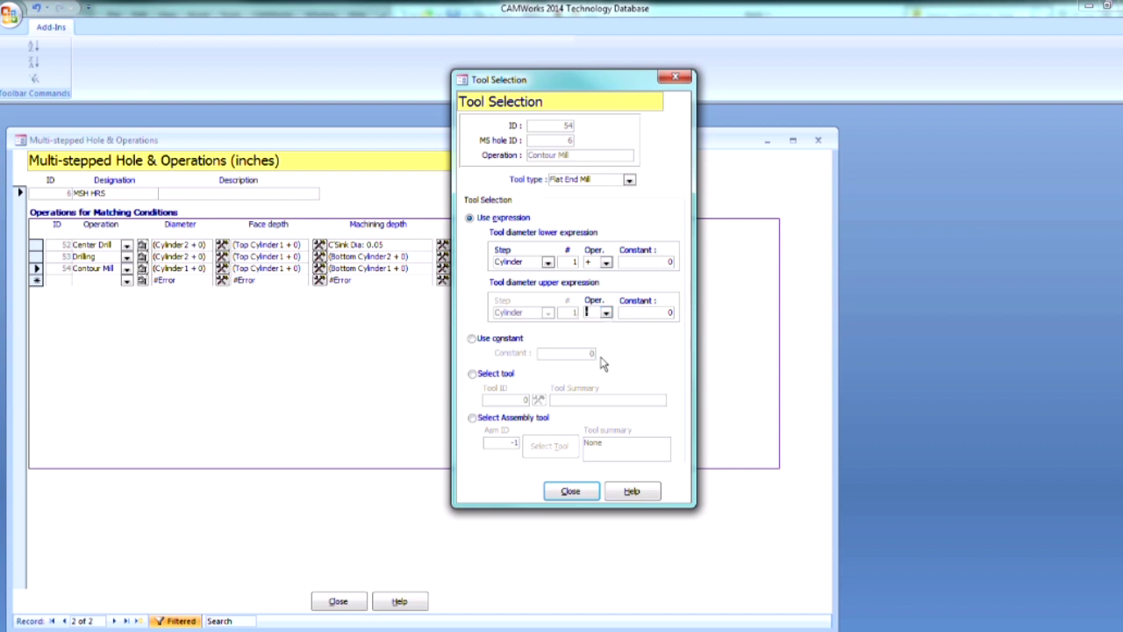
{"action": "left_click", "coordinate": [572, 492]}
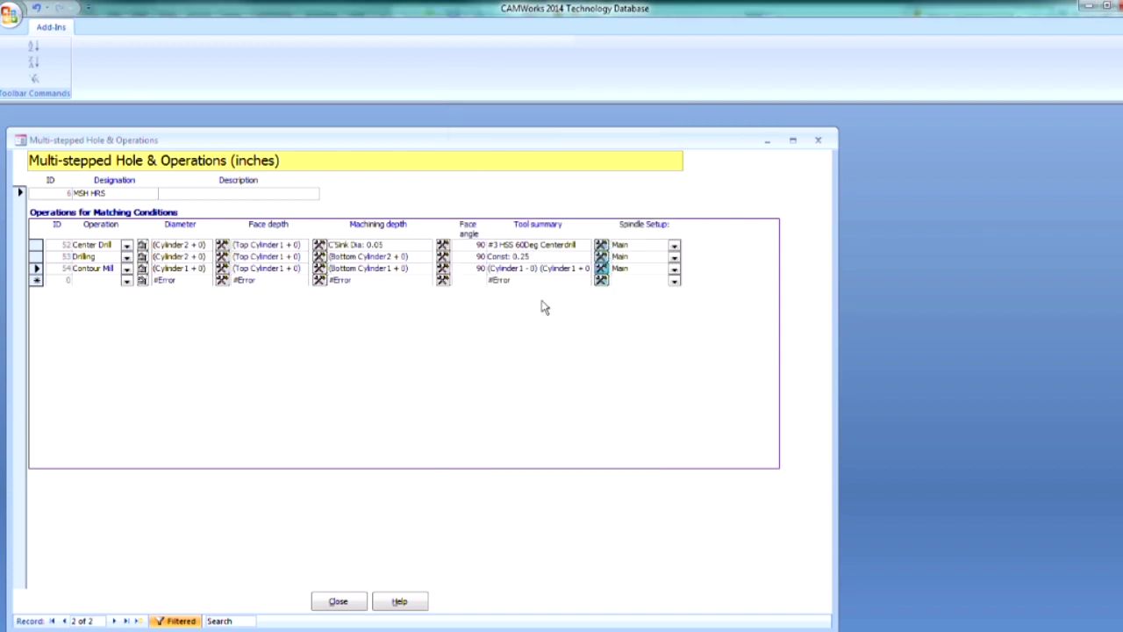
Add a Countersink operation as the fourth row and base its diameter expression on Chamfer 1
{"action": "left_click", "coordinate": [126, 281]}
{"action": "left_click", "coordinate": [105, 369]}
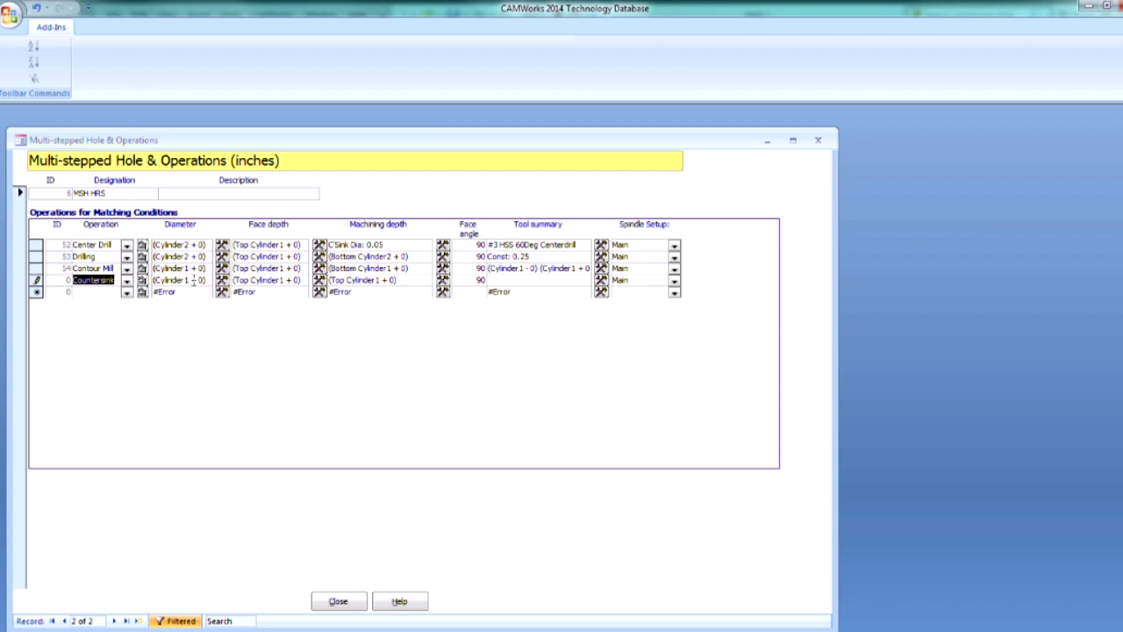
{"action": "double_click", "coordinate": [193, 279]}
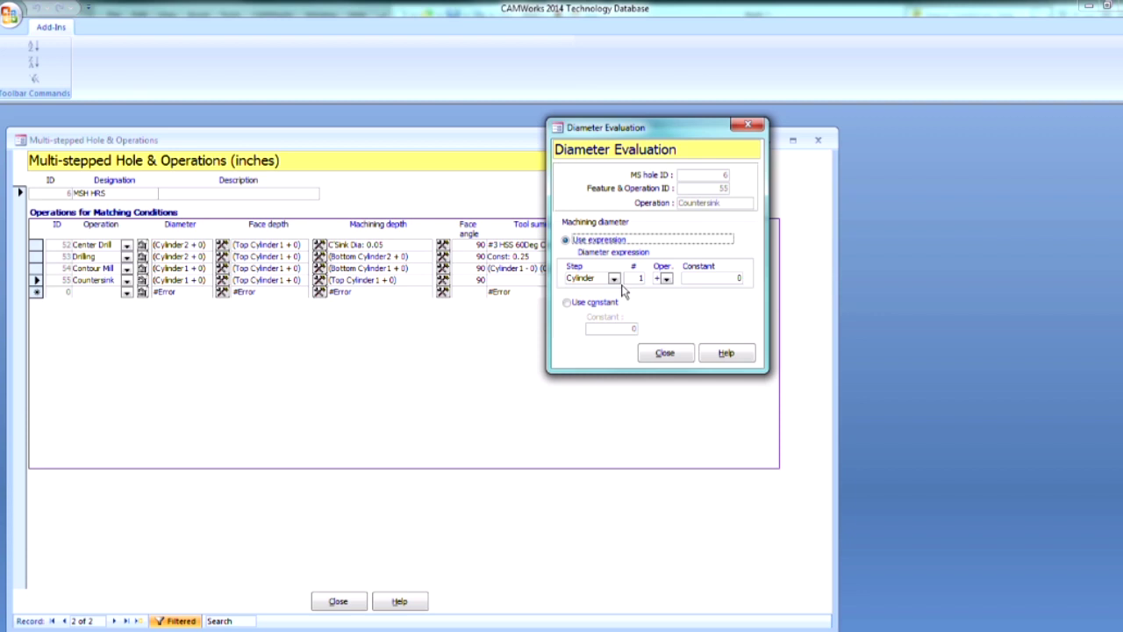
{"action": "left_click", "coordinate": [614, 278]}
{"action": "left_click", "coordinate": [604, 301]}
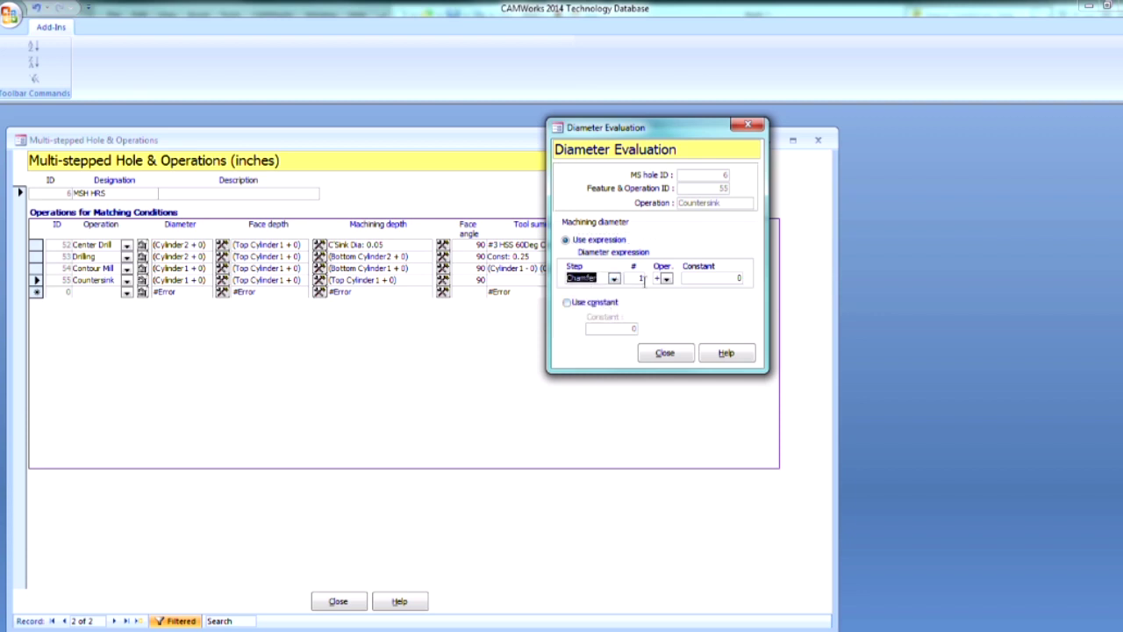
{"action": "left_click", "coordinate": [661, 353]}
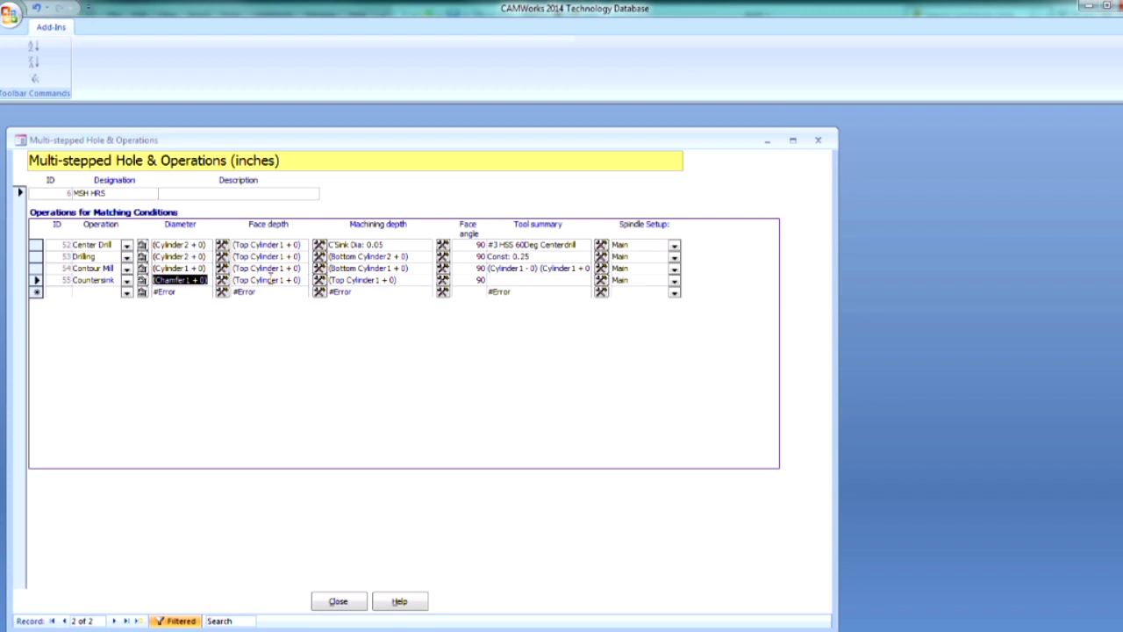
Base the Countersink operation's face depth expression on the bottom of Chamfer 1
{"action": "double_click", "coordinate": [270, 279]}
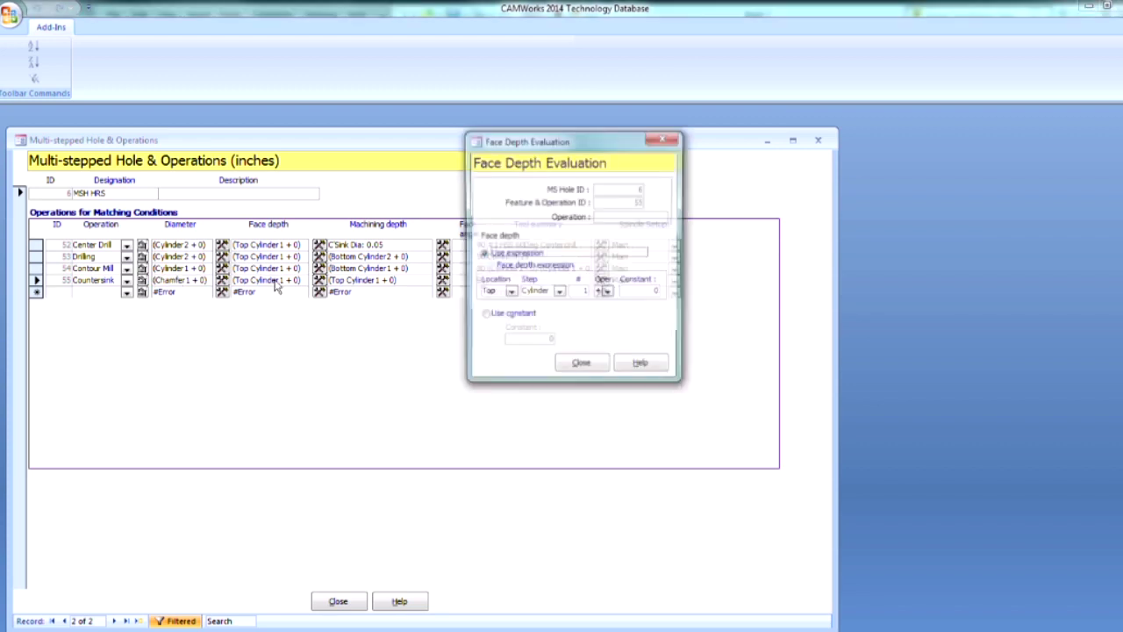
{"action": "left_click", "coordinate": [509, 292]}
{"action": "left_click", "coordinate": [509, 315]}
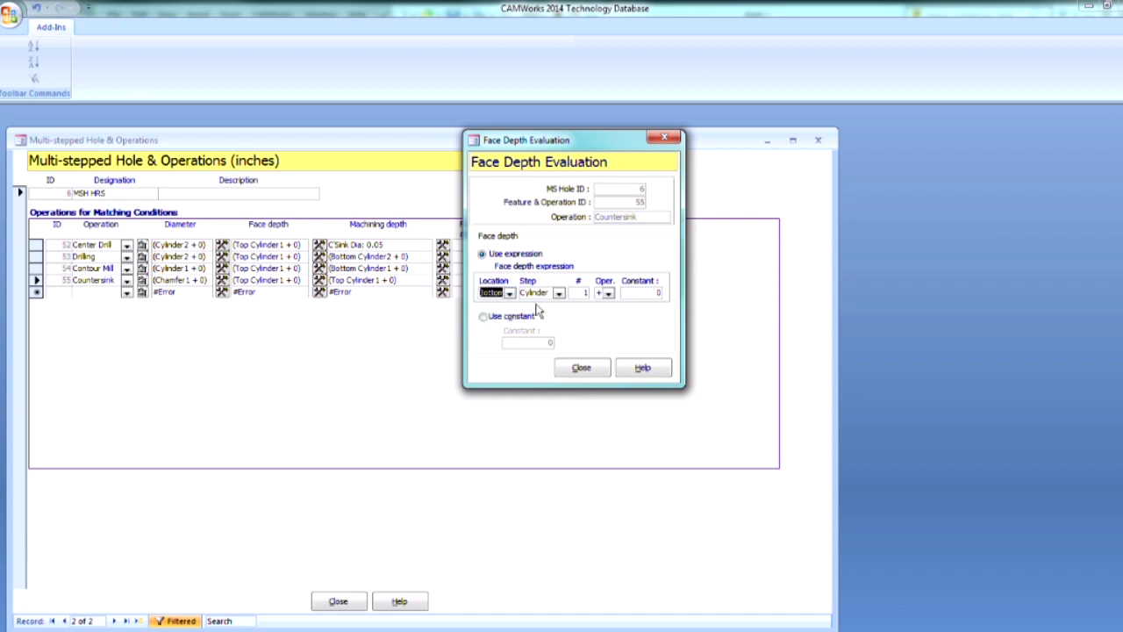
{"action": "left_click", "coordinate": [558, 293]}
{"action": "left_click", "coordinate": [558, 316]}
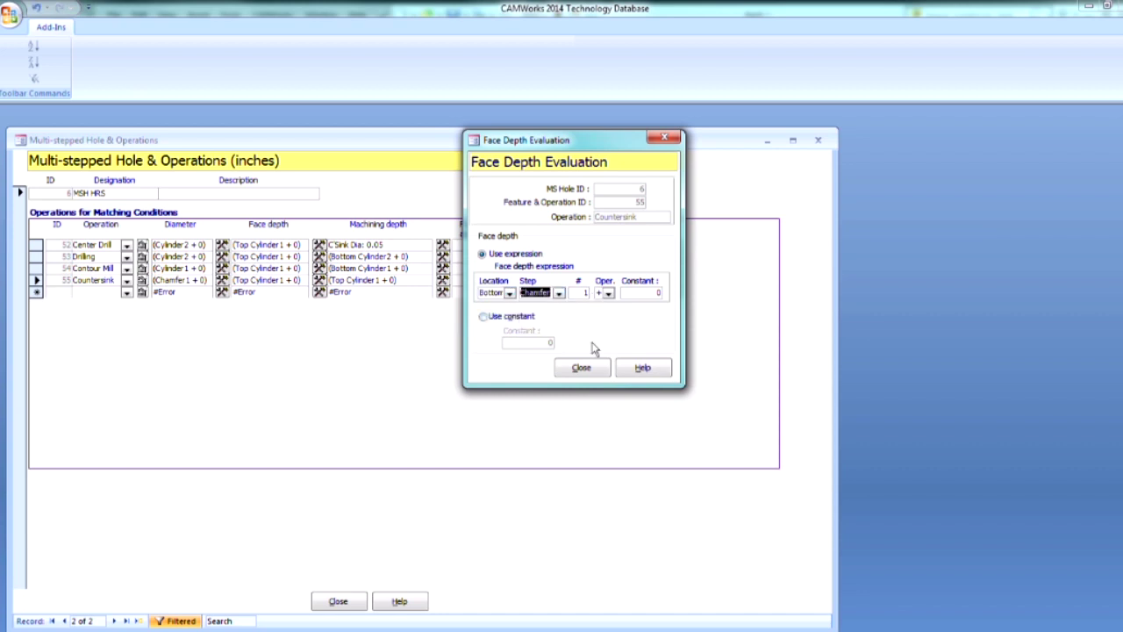
{"action": "left_click", "coordinate": [581, 367]}
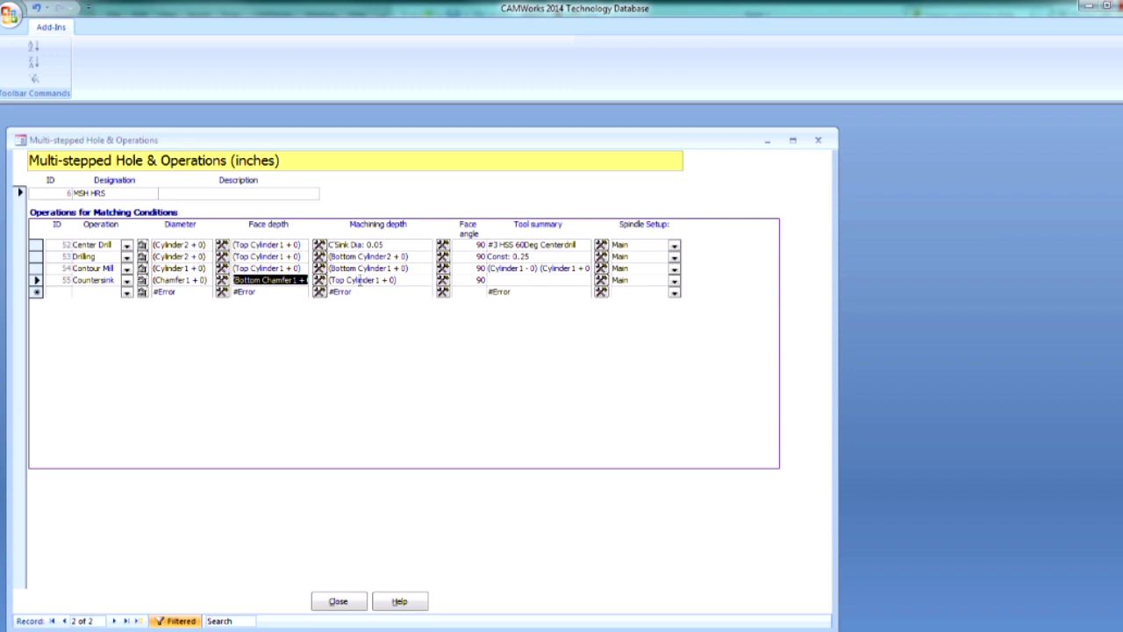
Define the Countersink operation's machining depth by a constant countersink diameter of 0.45
{"action": "double_click", "coordinate": [359, 280]}
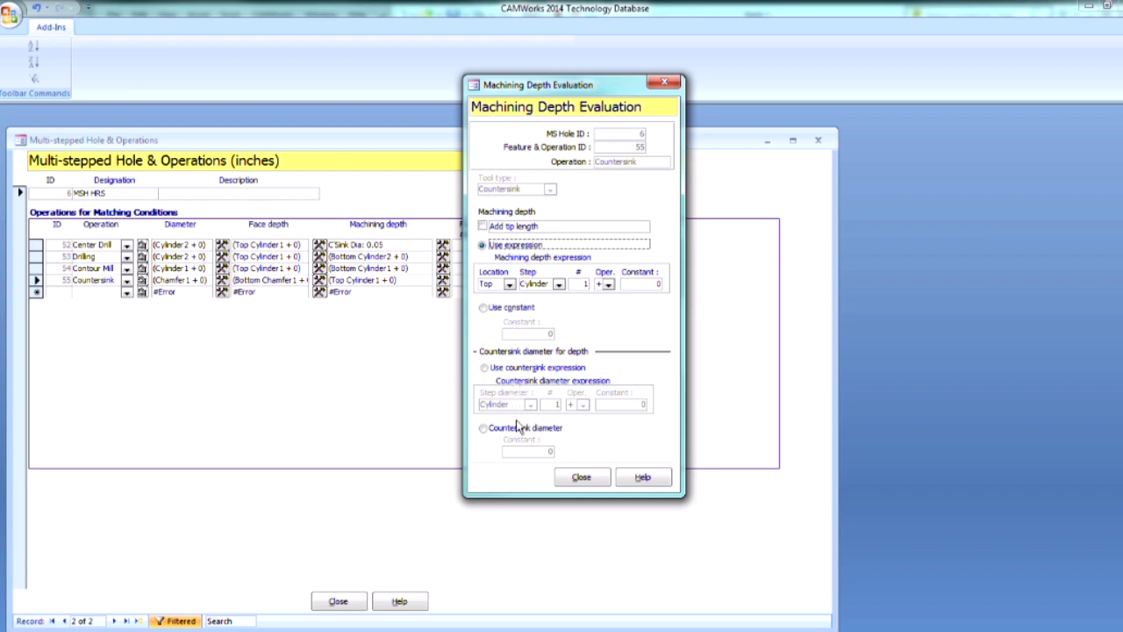
{"action": "left_click", "coordinate": [483, 428]}
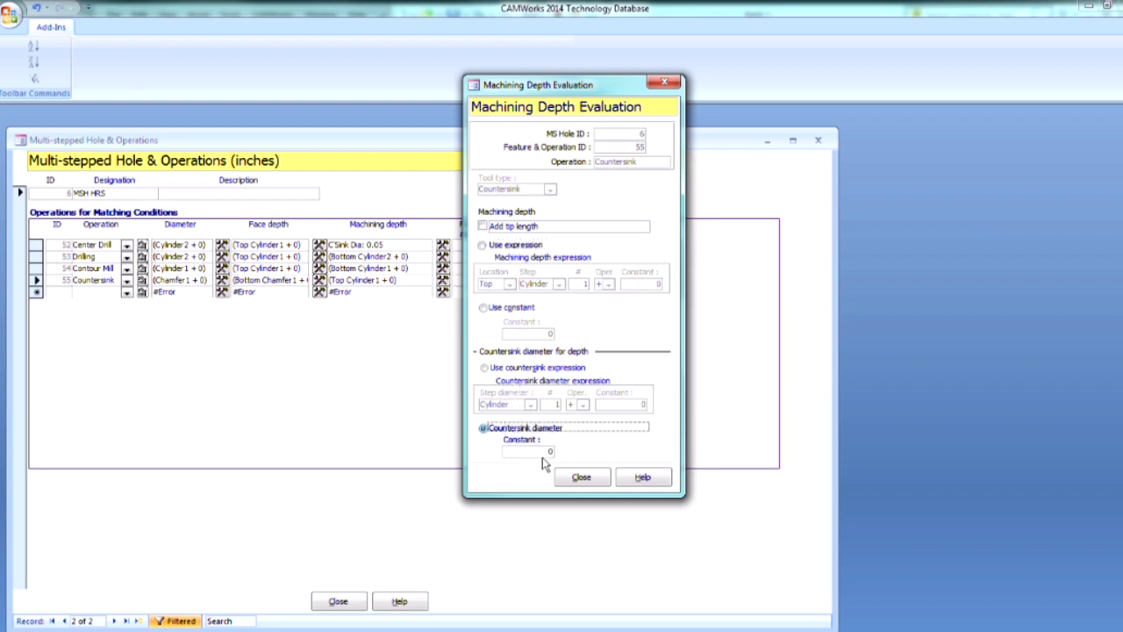
{"action": "key", "text": "Tab"}
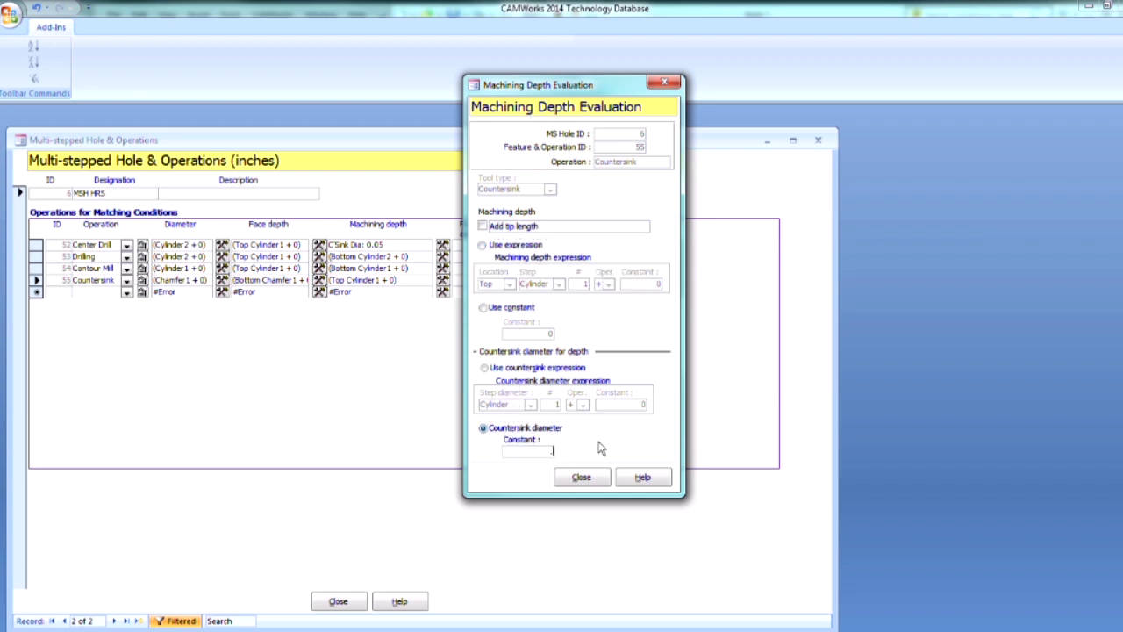
{"action": "left_click", "coordinate": [582, 476]}
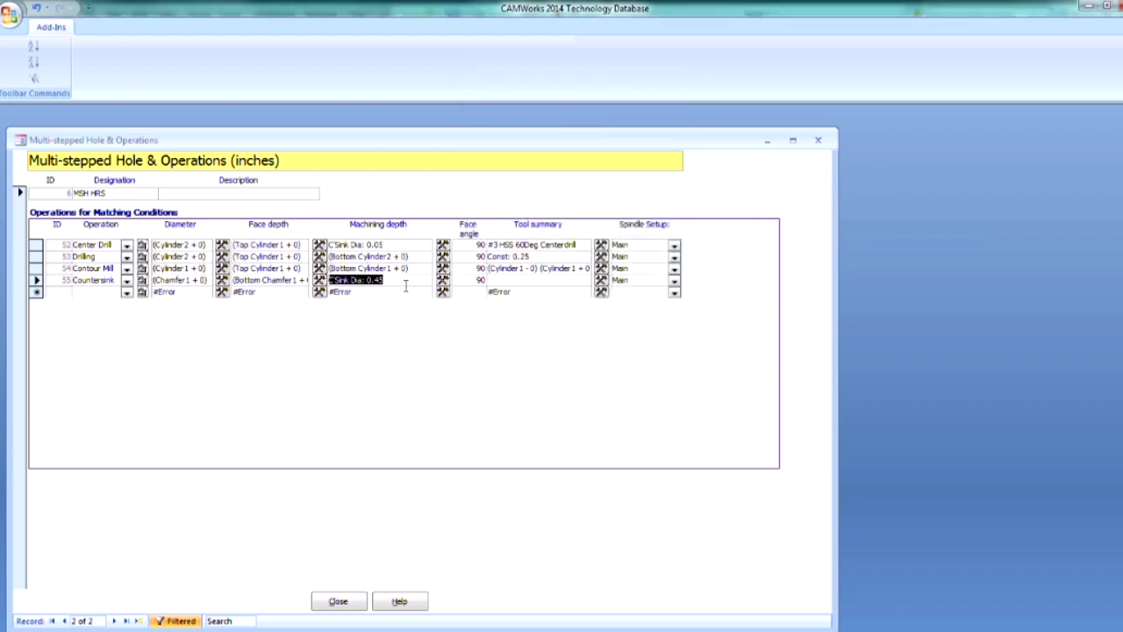
Assign the 5/8 HSS 90Deg C'SINK, tool ID 5, to the Countersink operation
{"action": "left_click", "coordinate": [601, 281]}
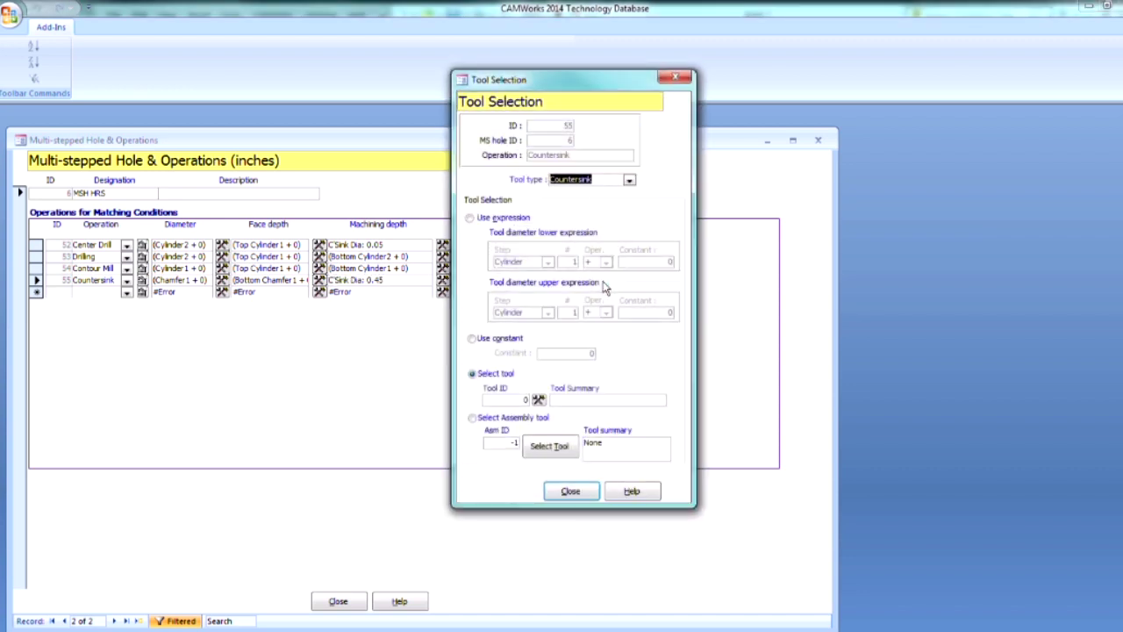
{"action": "left_click", "coordinate": [540, 400]}
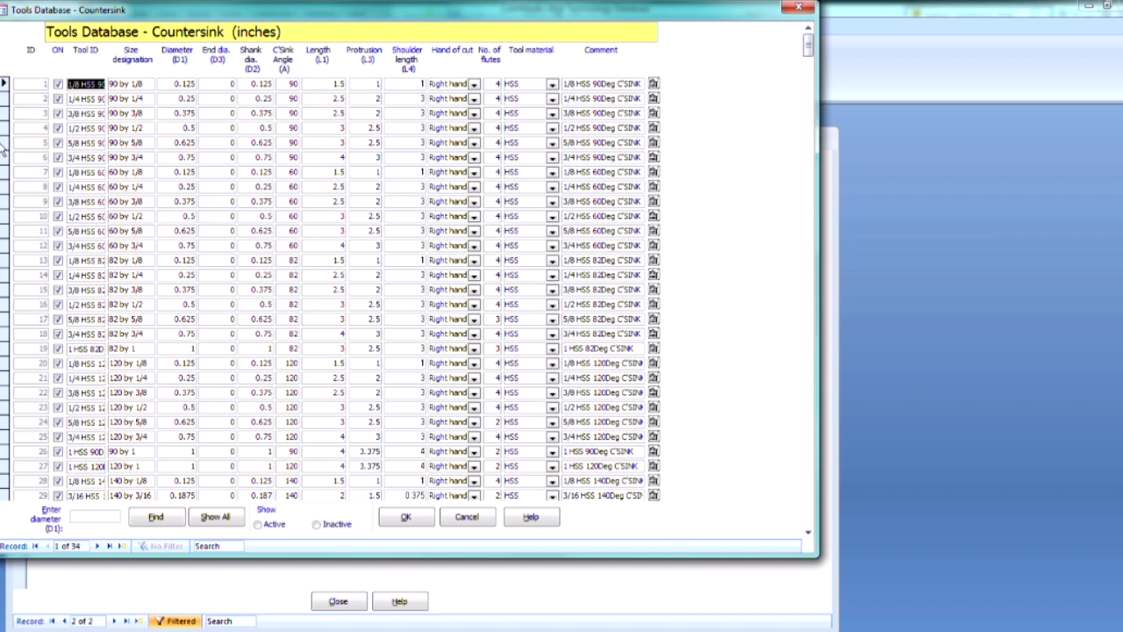
{"action": "left_click", "coordinate": [46, 148]}
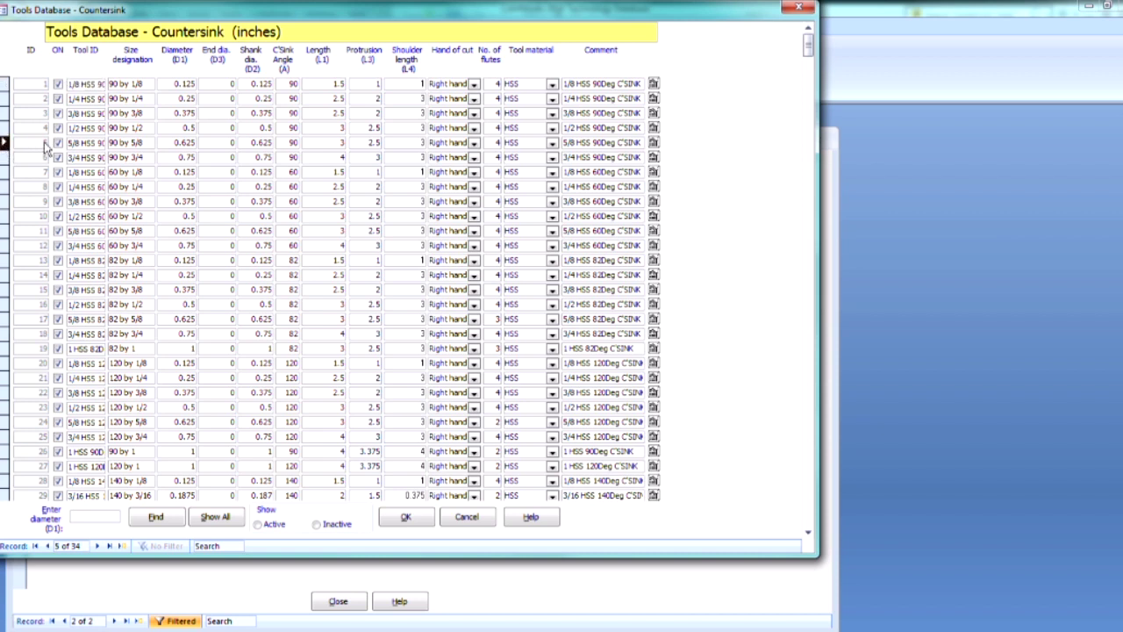
{"action": "left_click", "coordinate": [417, 518]}
{"action": "left_click", "coordinate": [566, 494]}
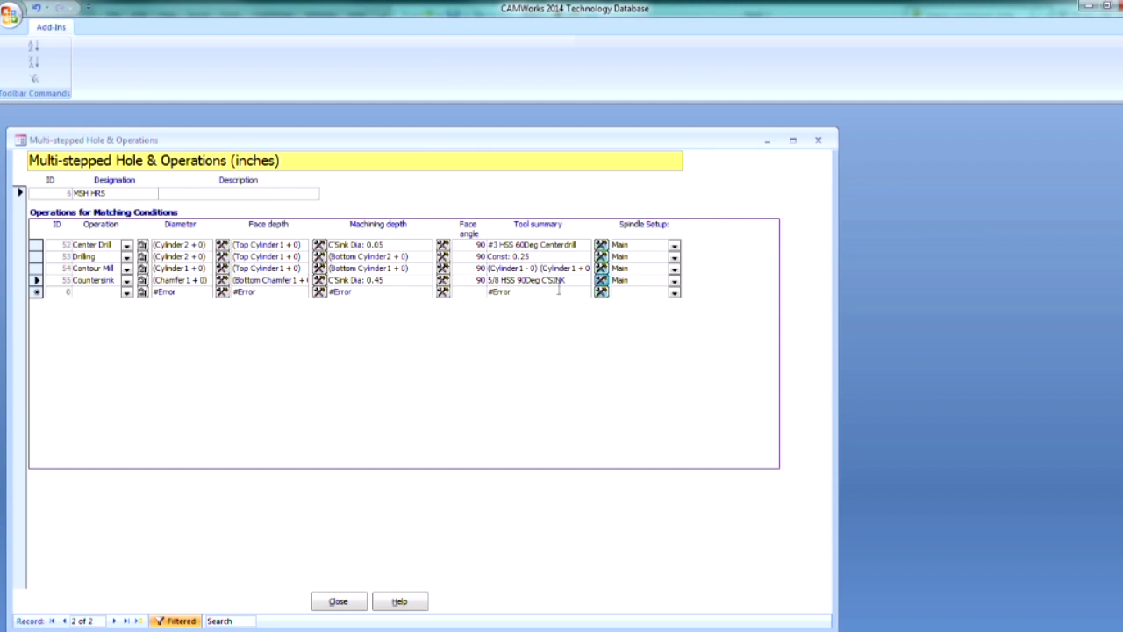
Add a second Countersink operation as the fifth row and base its diameter expression on Chamfer 2
{"action": "left_click", "coordinate": [126, 292]}
{"action": "left_click", "coordinate": [94, 375]}
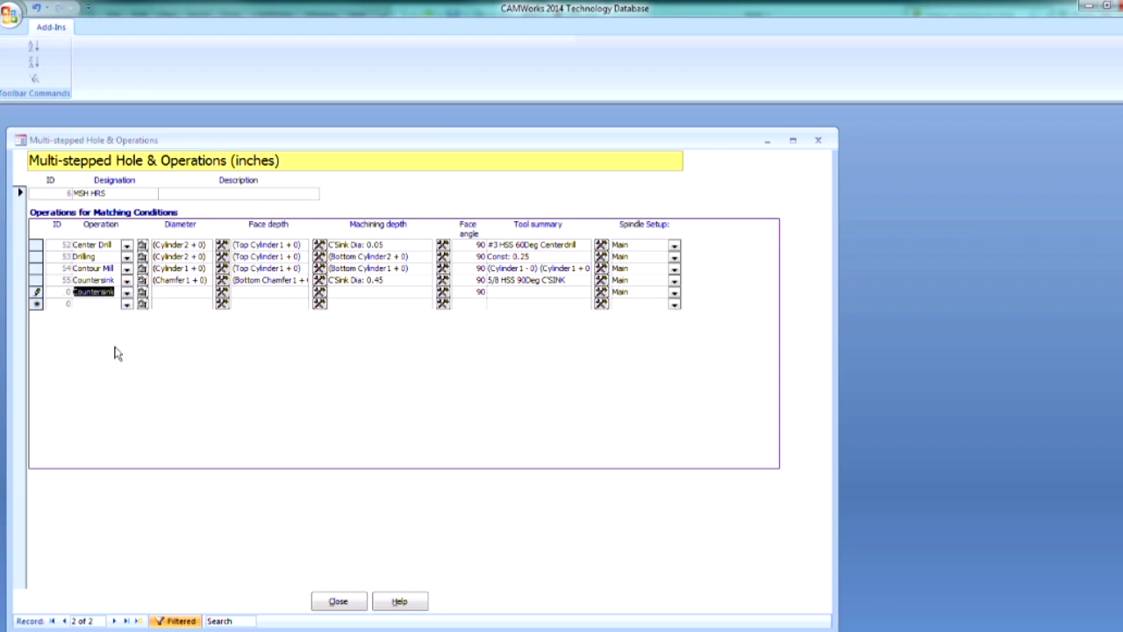
{"action": "double_click", "coordinate": [202, 292]}
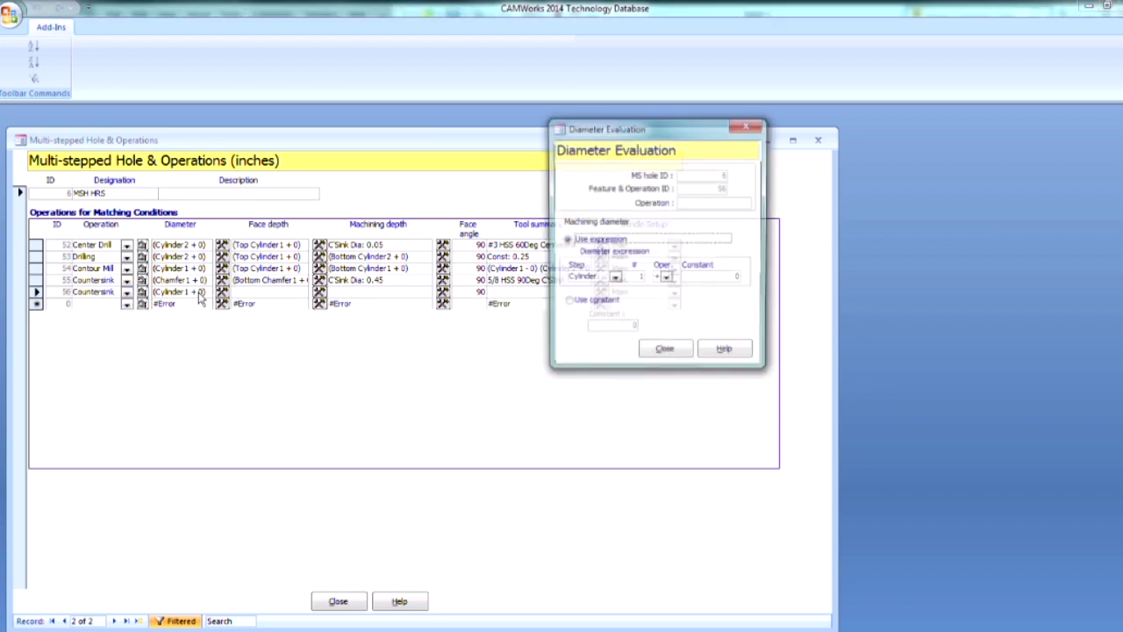
{"action": "left_click", "coordinate": [614, 278]}
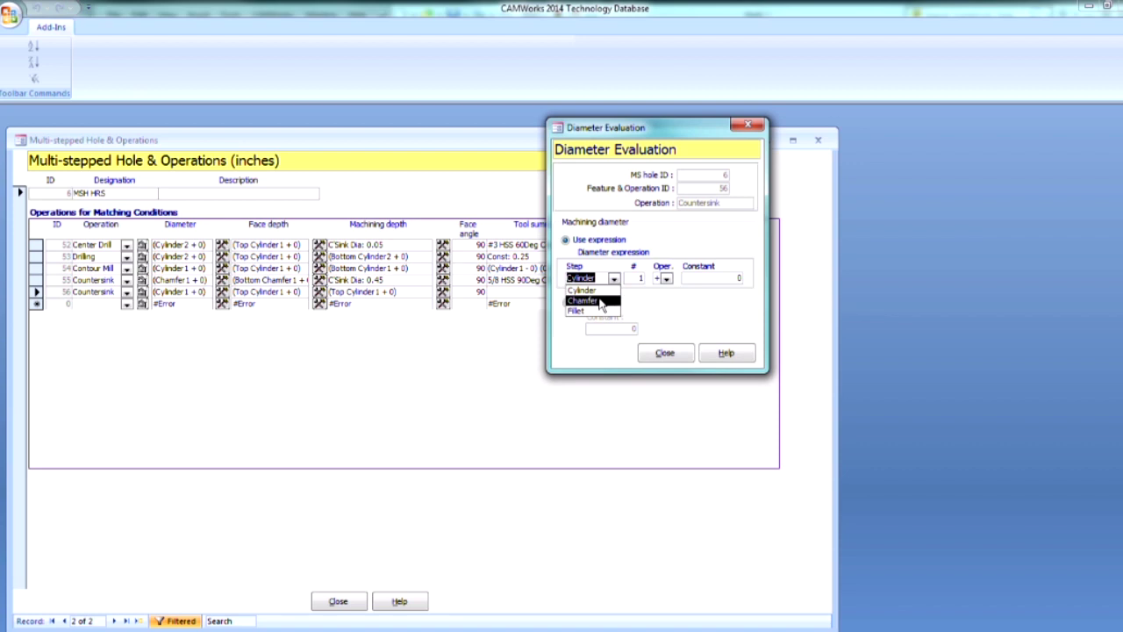
{"action": "left_click", "coordinate": [583, 301]}
{"action": "left_click", "coordinate": [641, 278]}
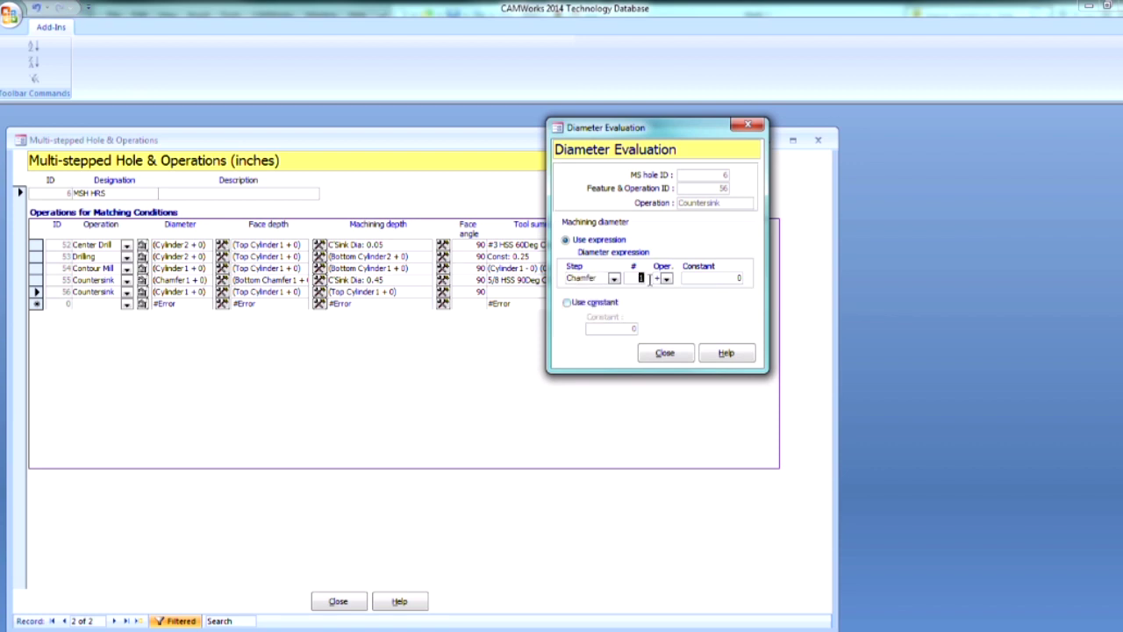
{"action": "left_click", "coordinate": [664, 352]}
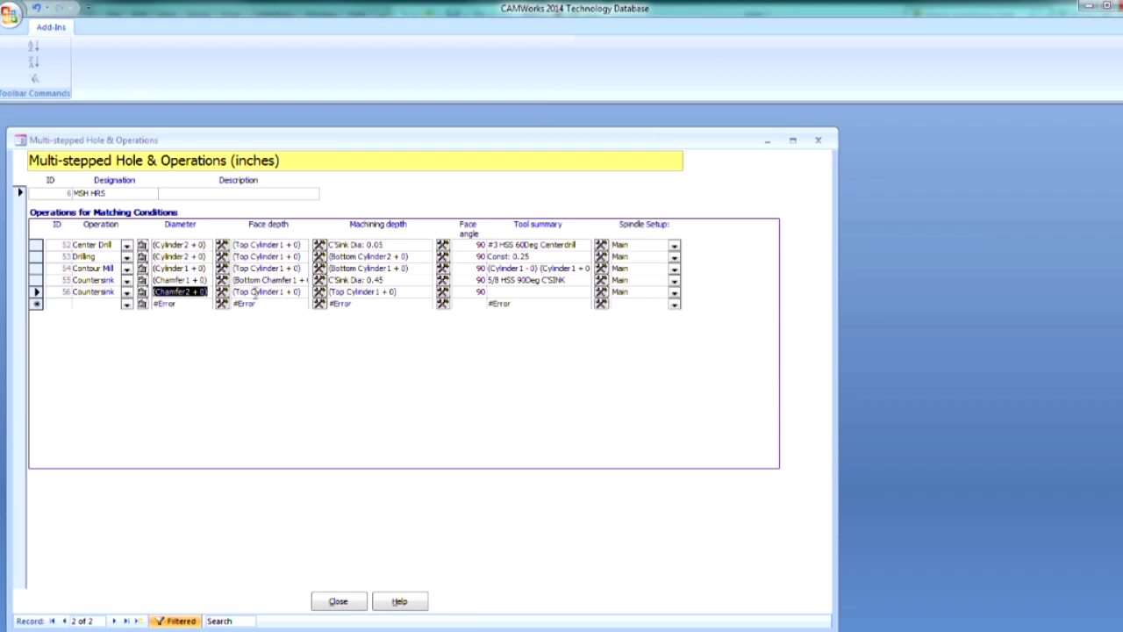
Base the second Countersink operation's face depth expression on the bottom of Chamfer 2
{"action": "left_click", "coordinate": [274, 292]}
{"action": "double_click", "coordinate": [274, 294]}
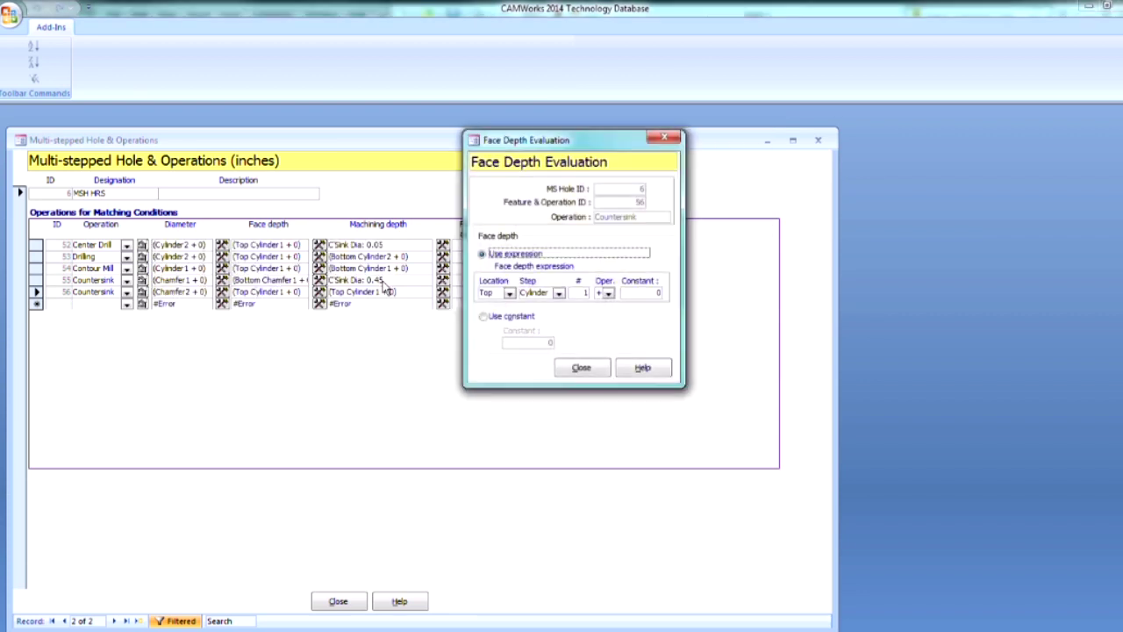
{"action": "left_click", "coordinate": [509, 292]}
{"action": "left_click", "coordinate": [508, 317]}
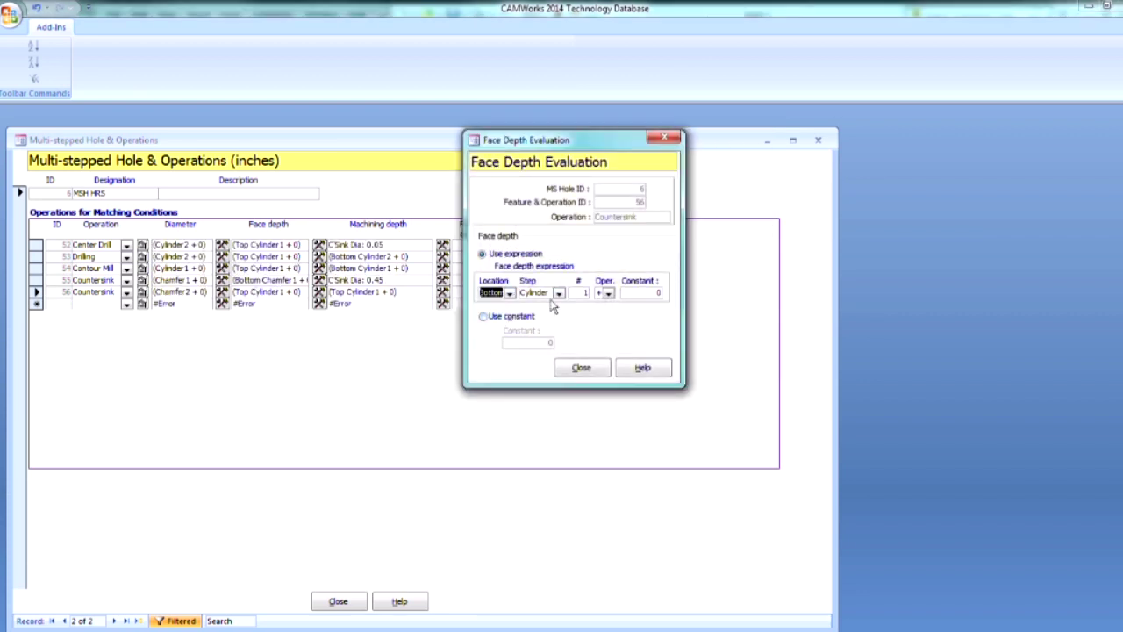
{"action": "left_click", "coordinate": [558, 293]}
{"action": "left_click", "coordinate": [533, 317]}
{"action": "left_click", "coordinate": [583, 293]}
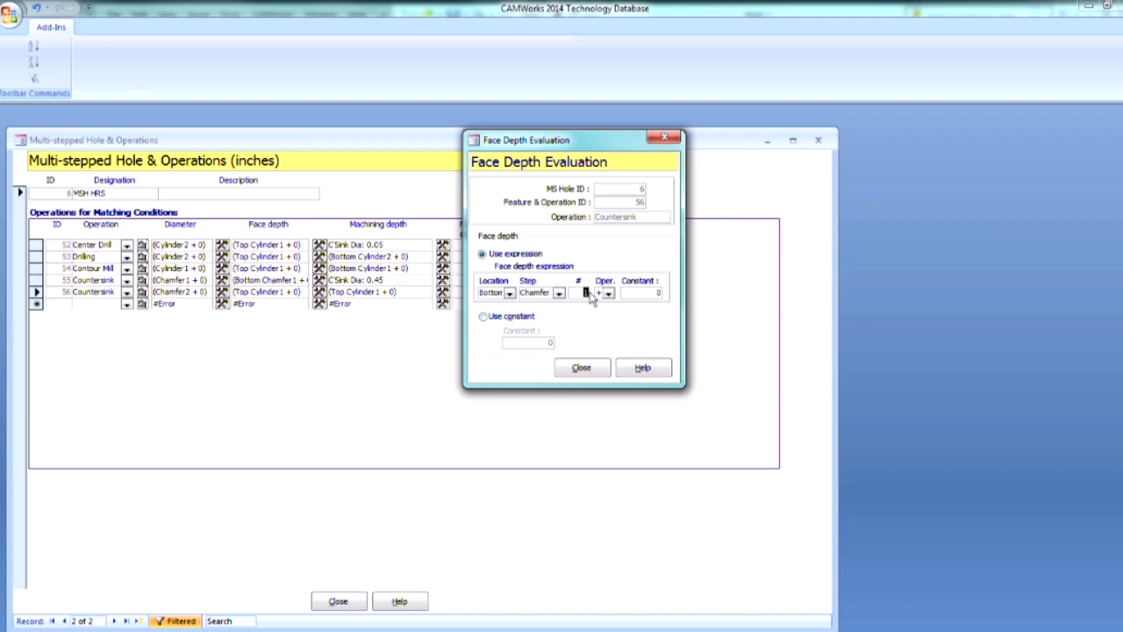
{"action": "left_click", "coordinate": [590, 369]}
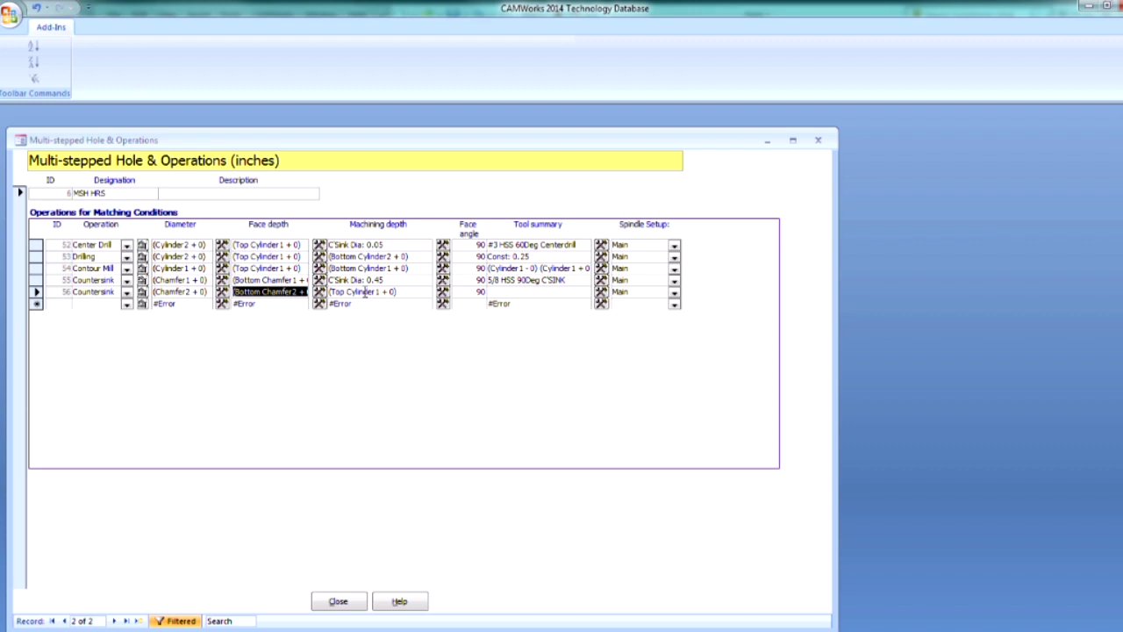
Define the second Countersink operation's machining depth by a constant countersink diameter of 0.25
{"action": "double_click", "coordinate": [414, 293]}
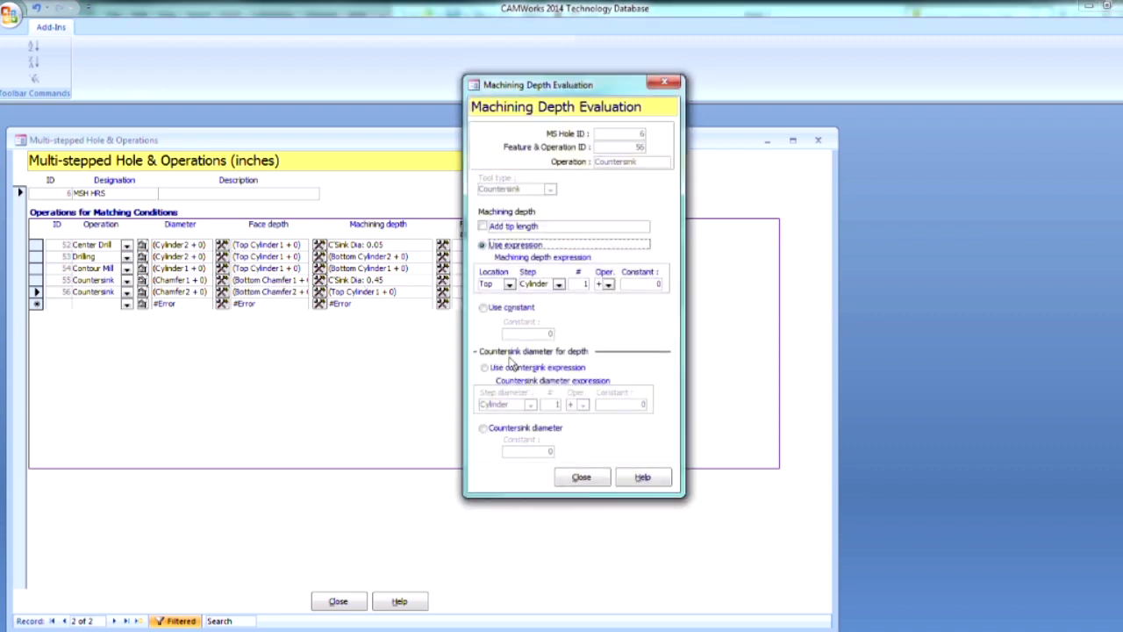
{"action": "left_click", "coordinate": [502, 429]}
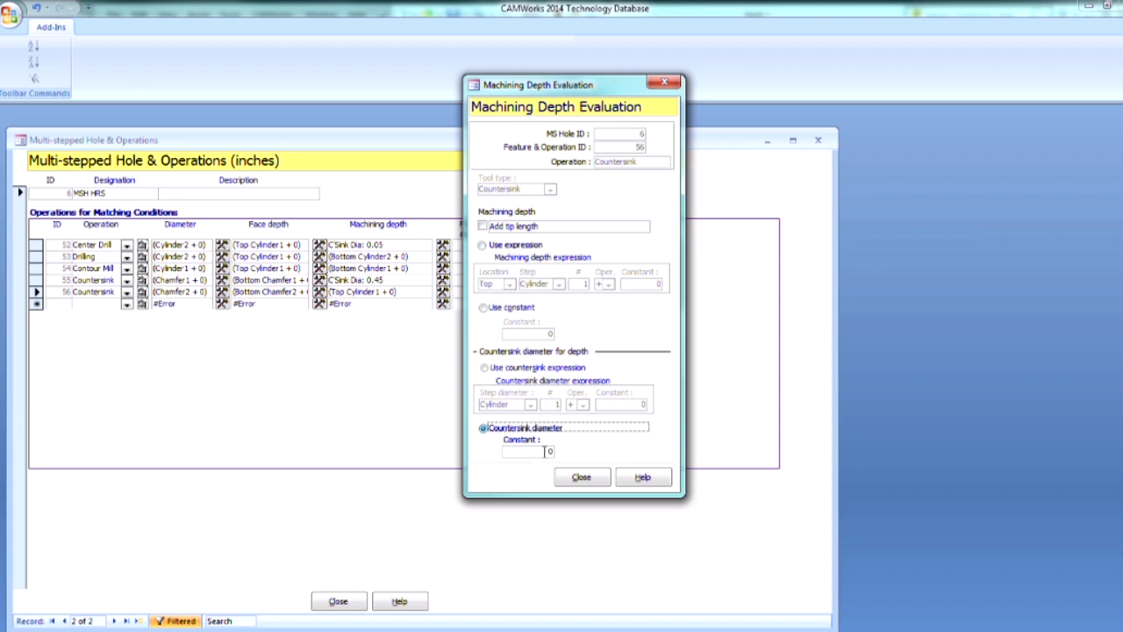
{"action": "double_click", "coordinate": [550, 451]}
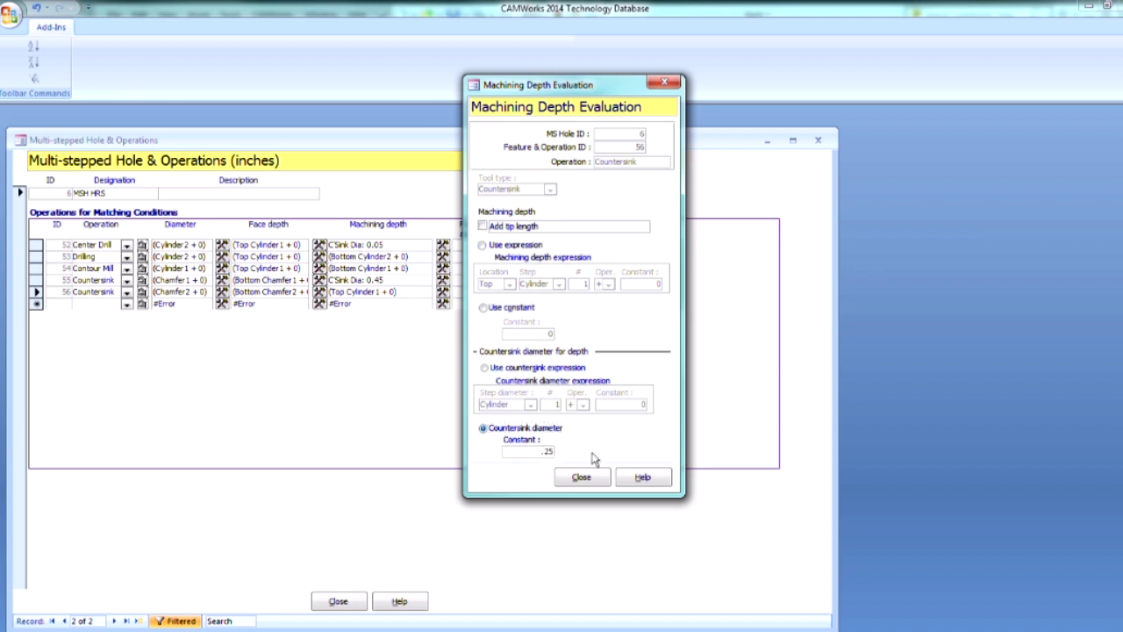
{"action": "left_click", "coordinate": [581, 476]}
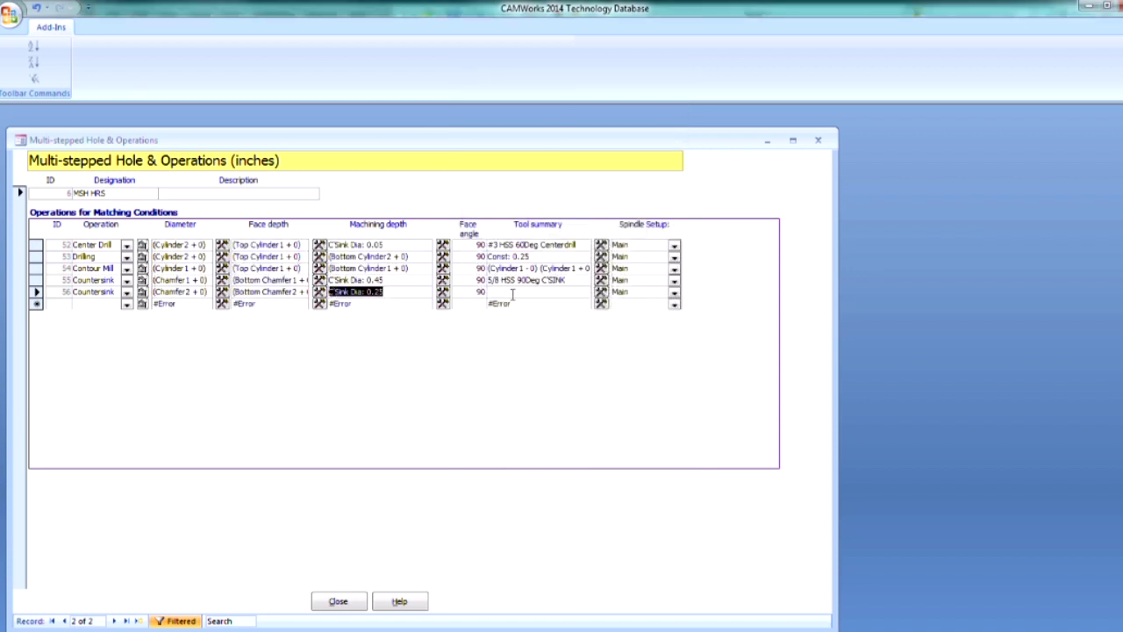
Assign the 3/8 HSS 90Deg C'SINK, tool ID 3, to the second Countersink operation and commit the MSH HRS record
{"action": "left_click", "coordinate": [601, 292]}
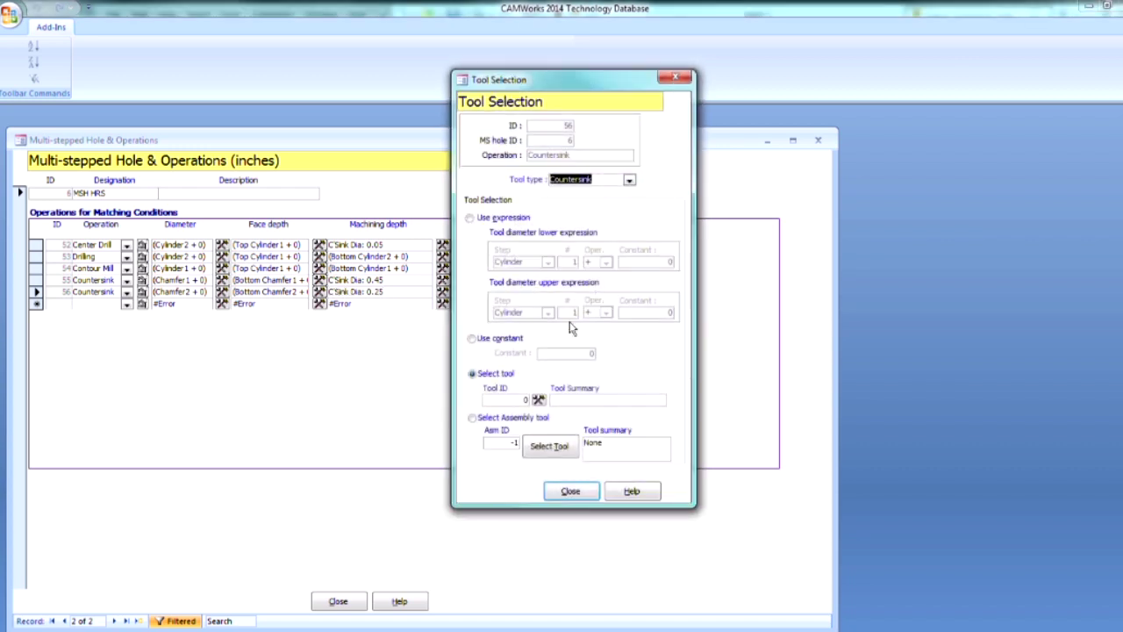
{"action": "left_click", "coordinate": [538, 399]}
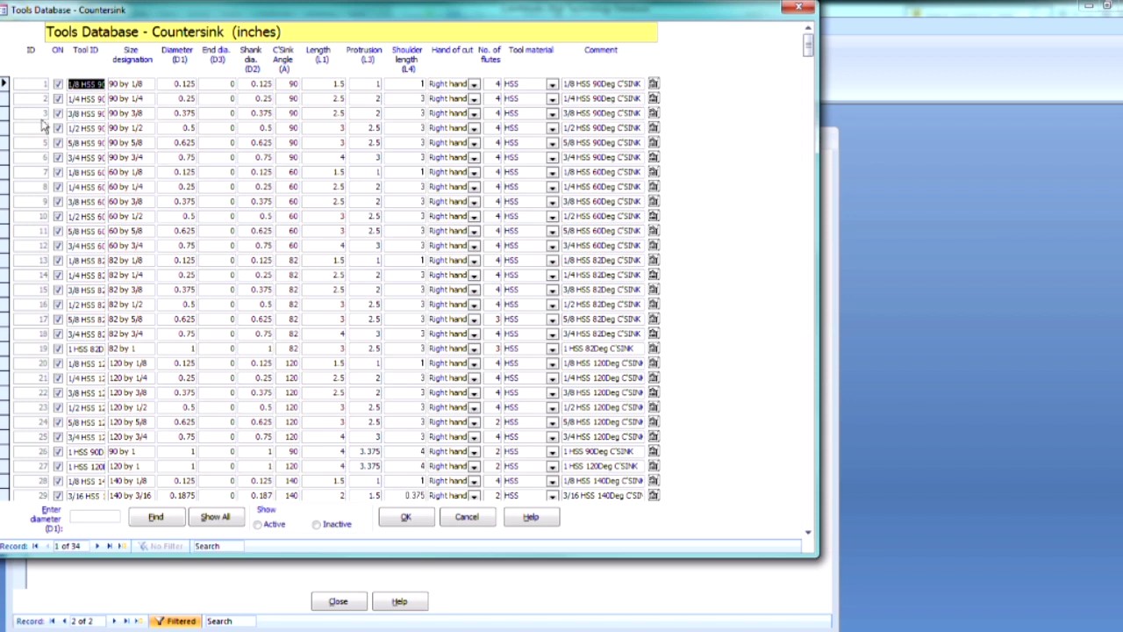
{"action": "left_click", "coordinate": [5, 114]}
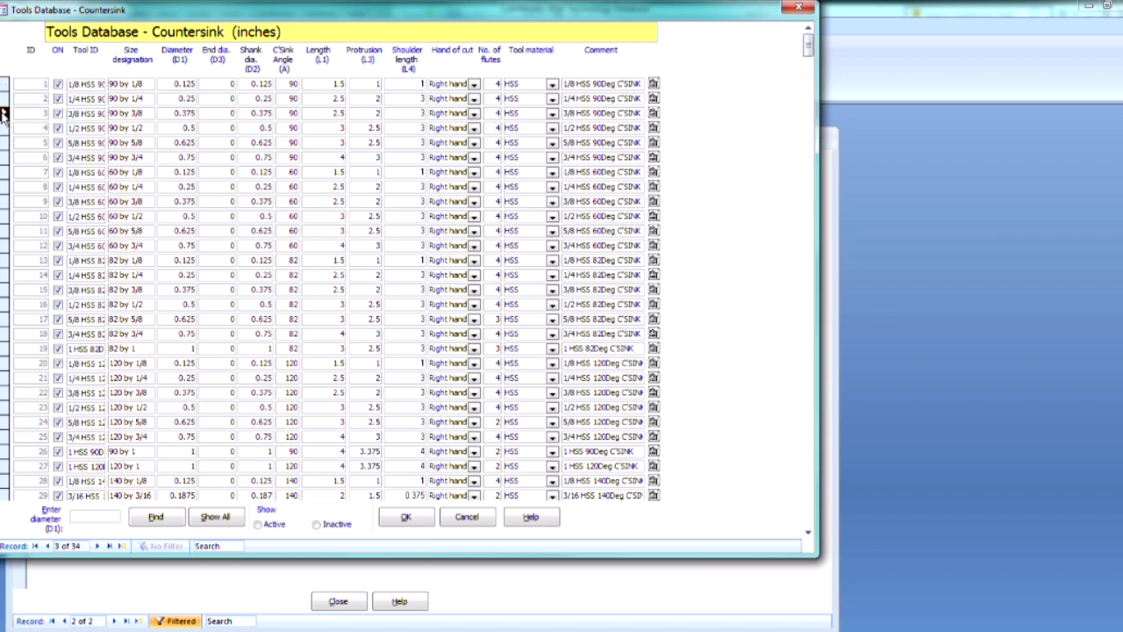
{"action": "left_click", "coordinate": [406, 518]}
{"action": "left_click", "coordinate": [571, 490]}
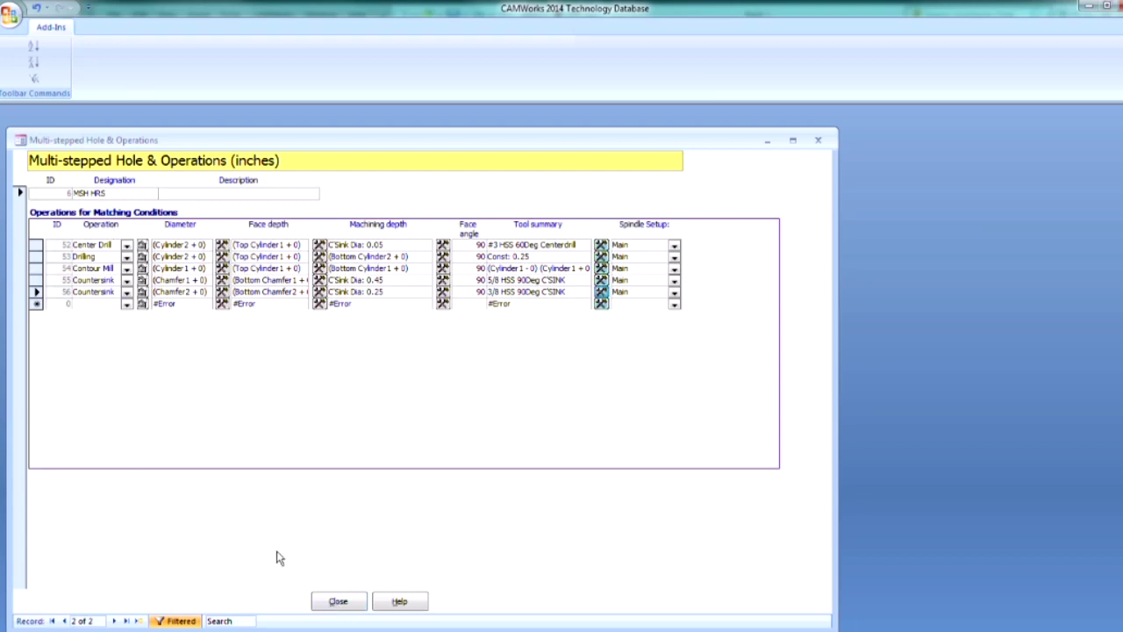
{"action": "left_click", "coordinate": [62, 621]}
{"action": "left_click", "coordinate": [113, 620]}
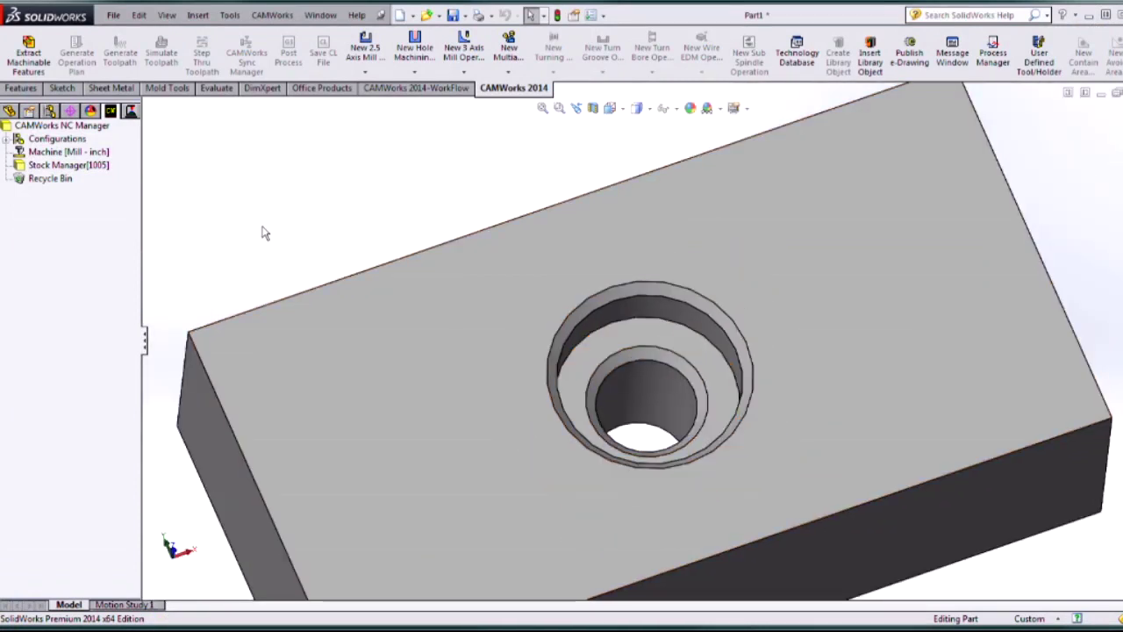
In SolidWorks, extract the part's machinable features and set the multi-stepped hole's TechDB designation to MSH HRS
{"action": "left_click", "coordinate": [29, 61]}
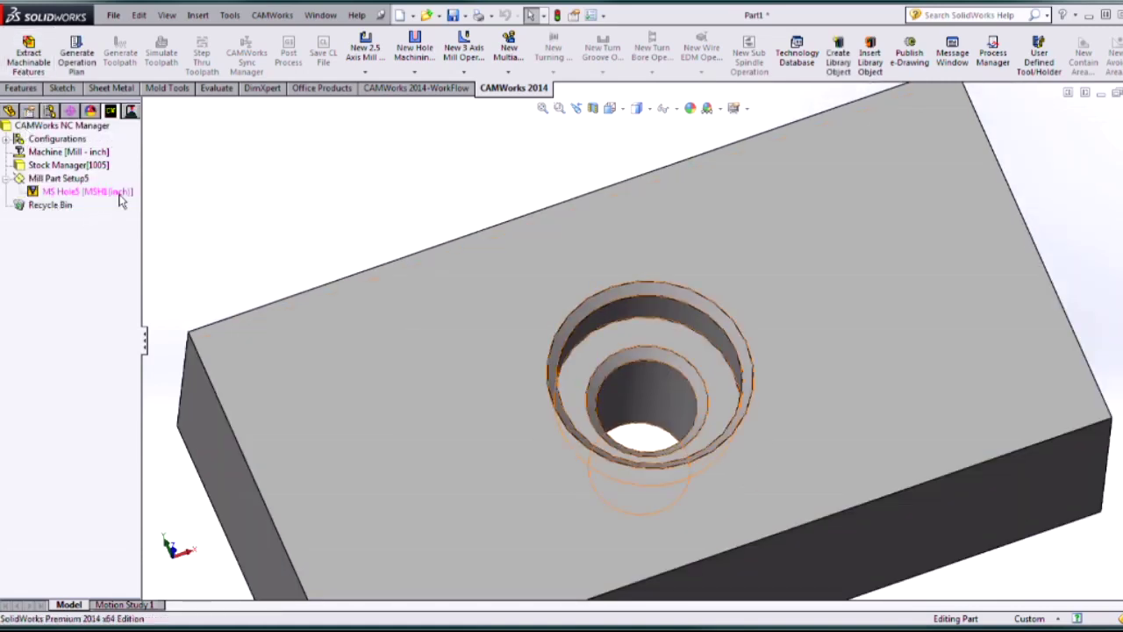
{"action": "right_click", "coordinate": [55, 193]}
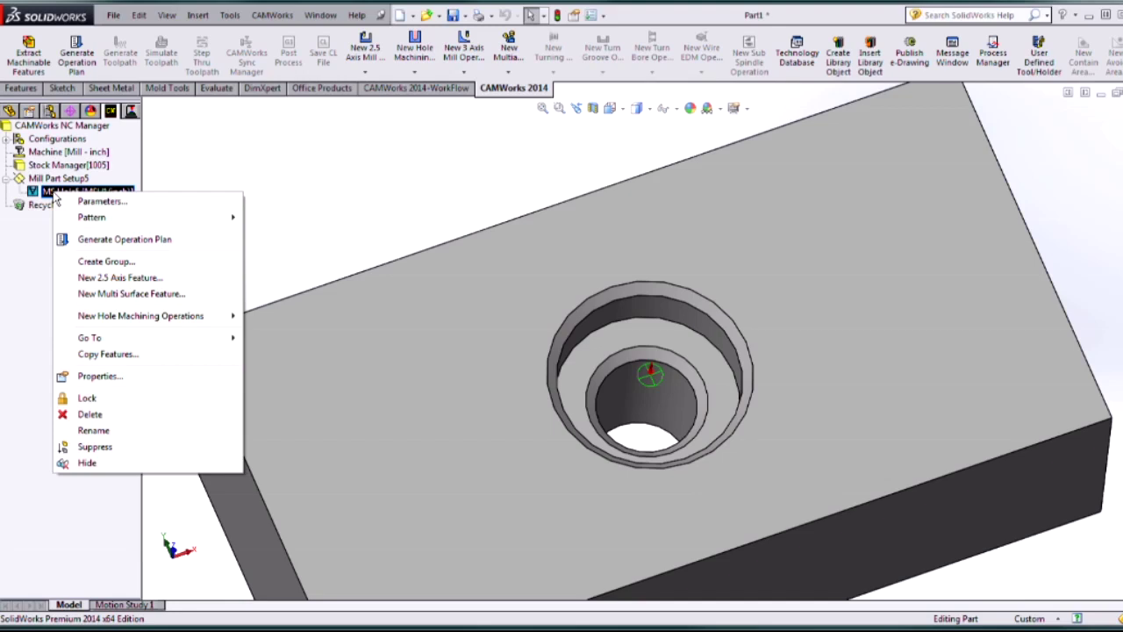
{"action": "left_click", "coordinate": [76, 202]}
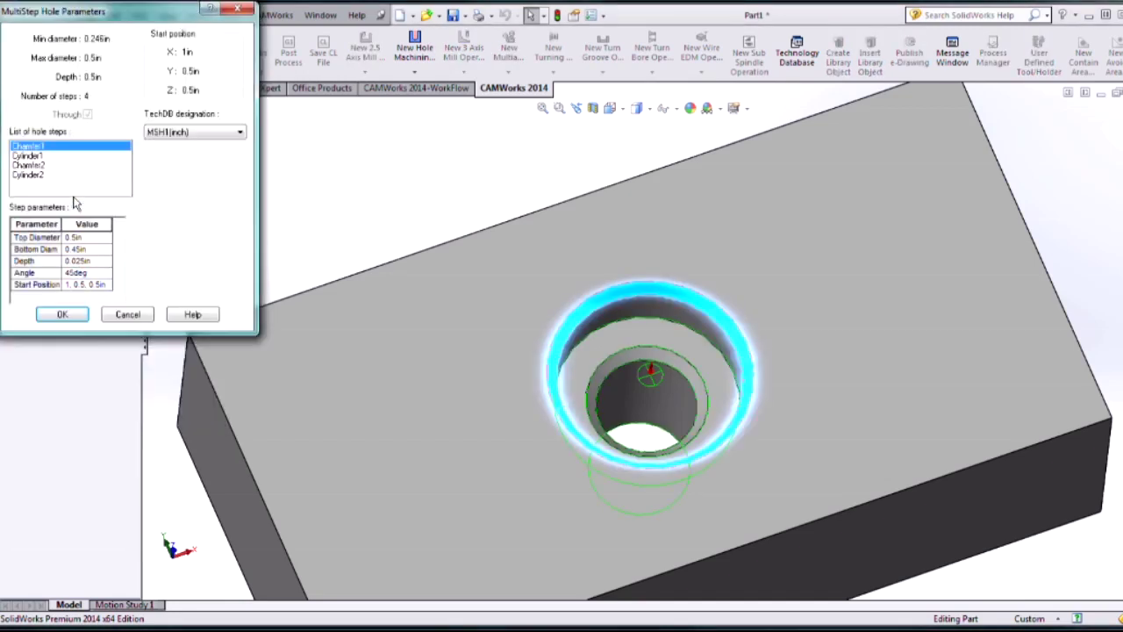
{"action": "left_click", "coordinate": [193, 134]}
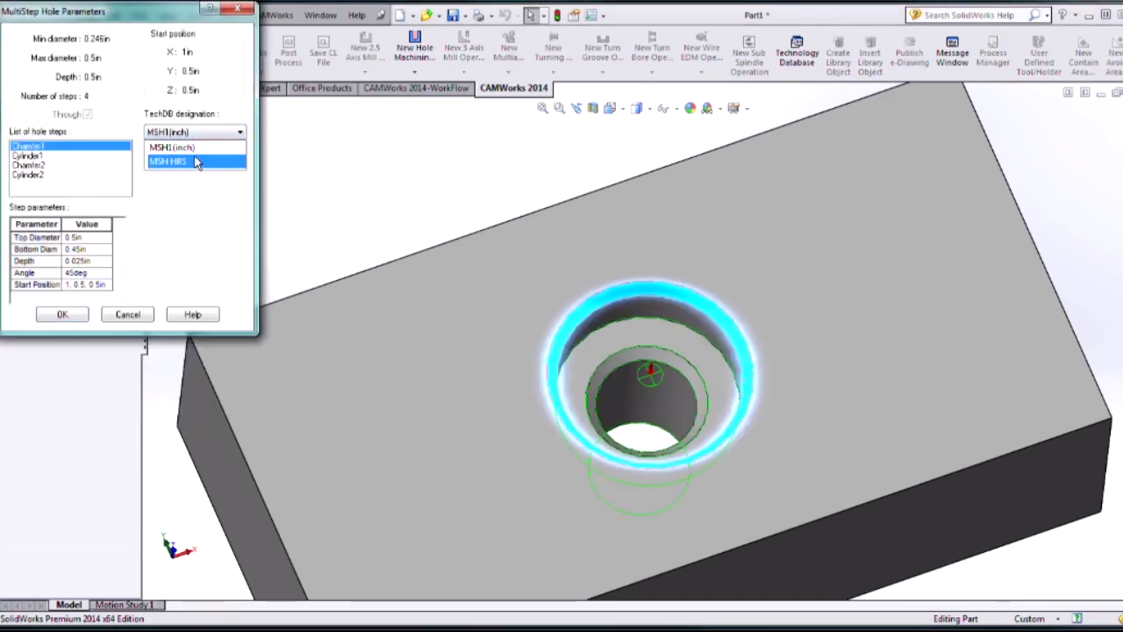
{"action": "left_click", "coordinate": [191, 163]}
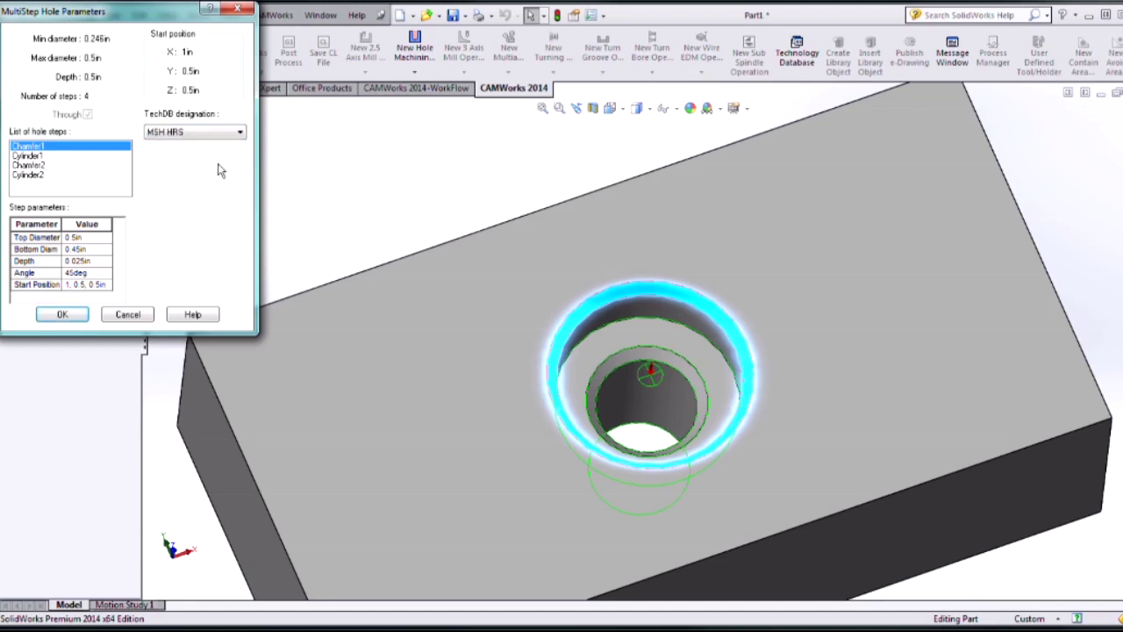
{"action": "left_click", "coordinate": [62, 314]}
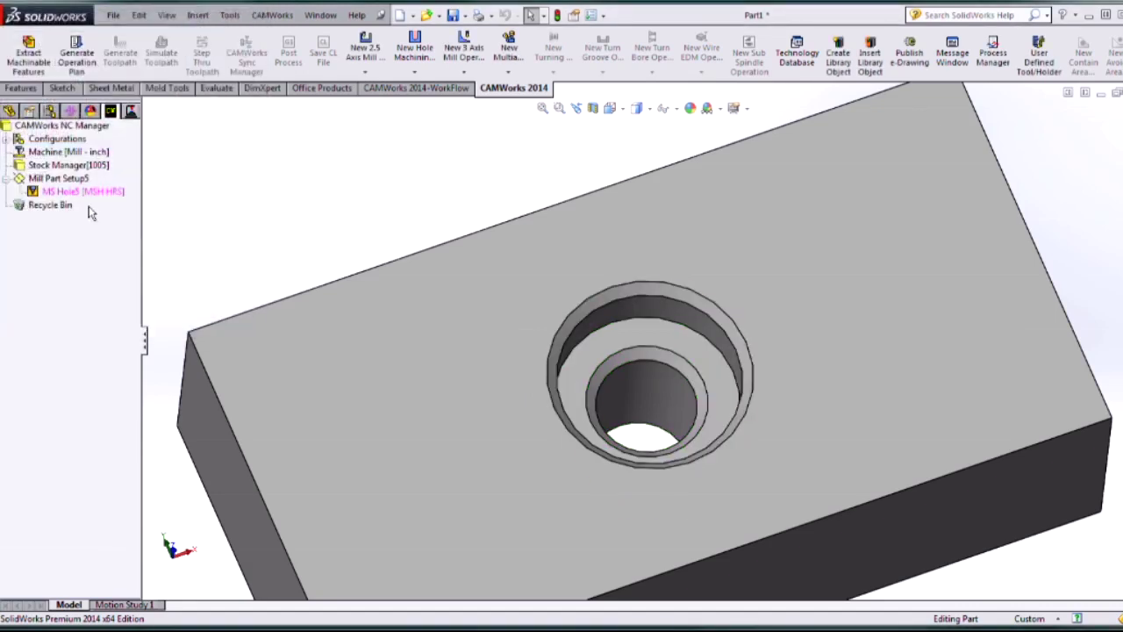
Generate the operation plan for the MSH HRS hole and the toolpaths for the mill part setup
{"action": "left_click", "coordinate": [73, 193]}
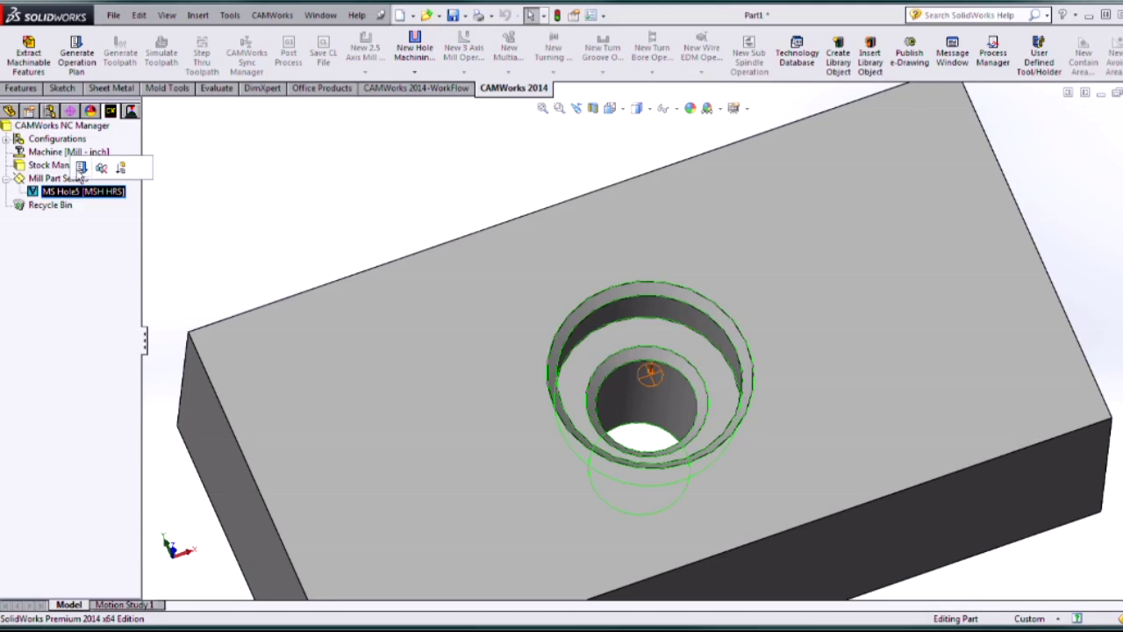
{"action": "left_click", "coordinate": [79, 168]}
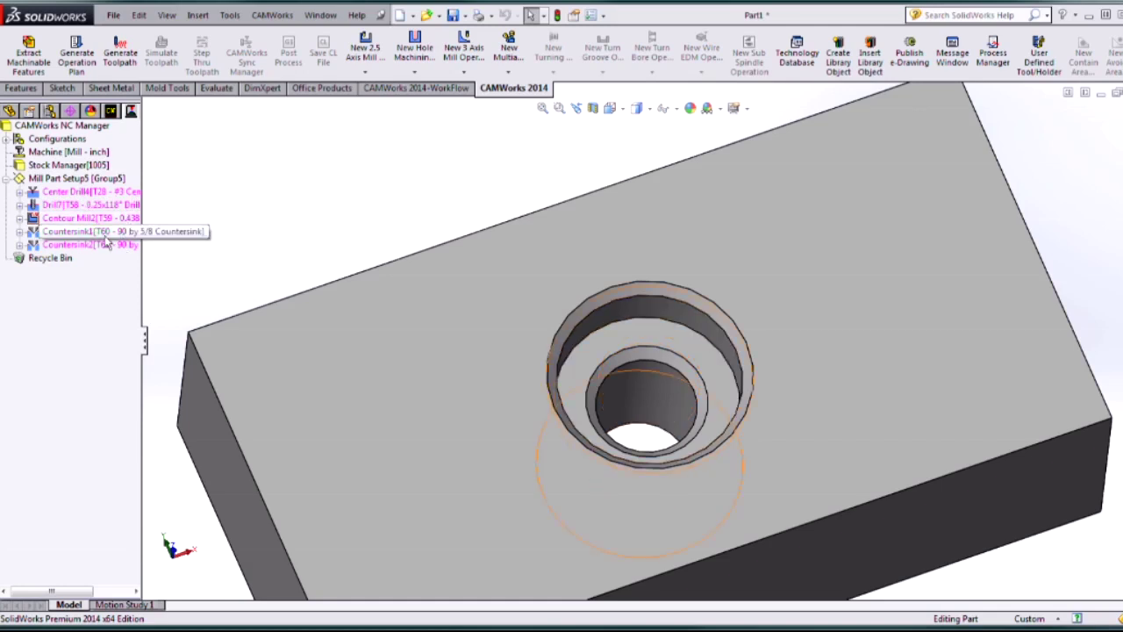
{"action": "left_click", "coordinate": [79, 179]}
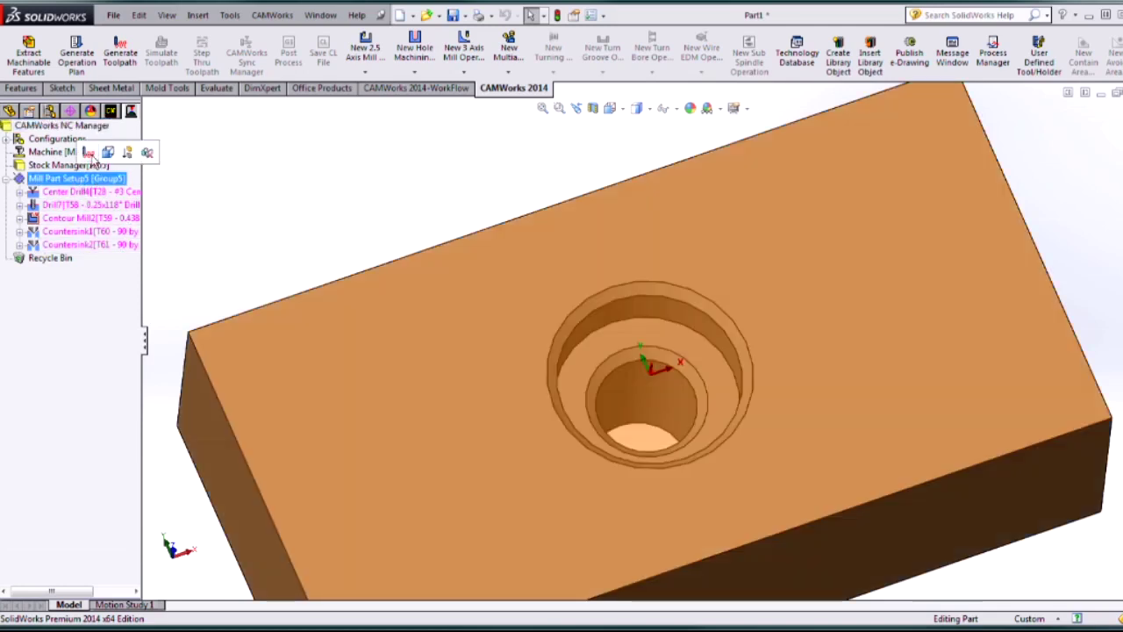
{"action": "left_click", "coordinate": [88, 154]}
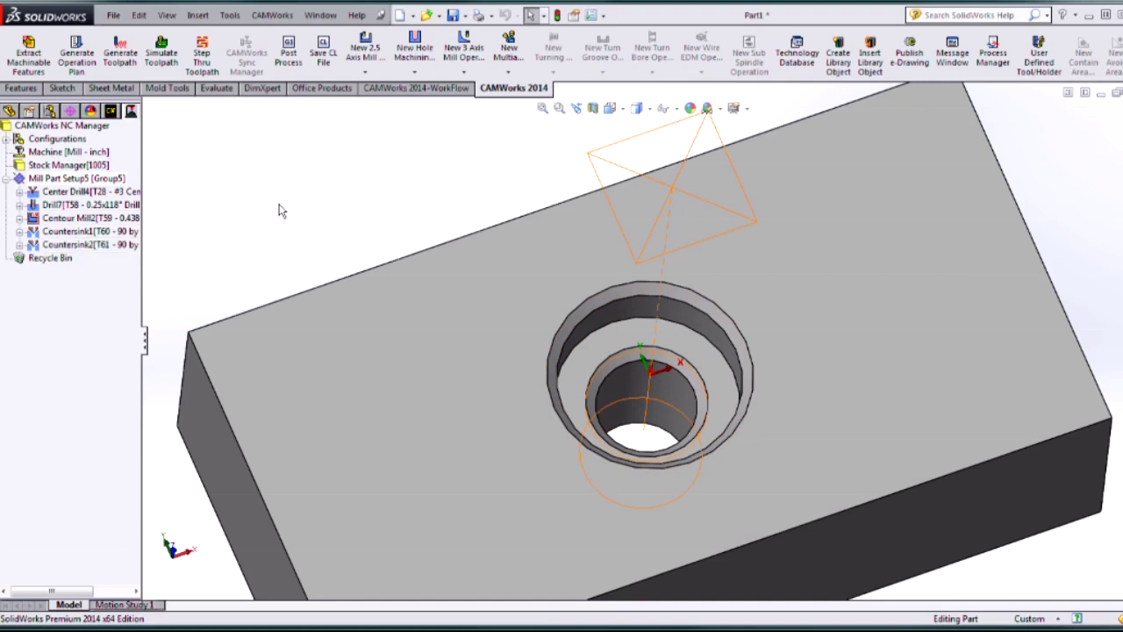
Simulate the toolpaths through to the end and show the difference between the machined stock and the design part
{"action": "middle_click_drag", "start_coordinate": [329, 233], "coordinate": [326, 142]}
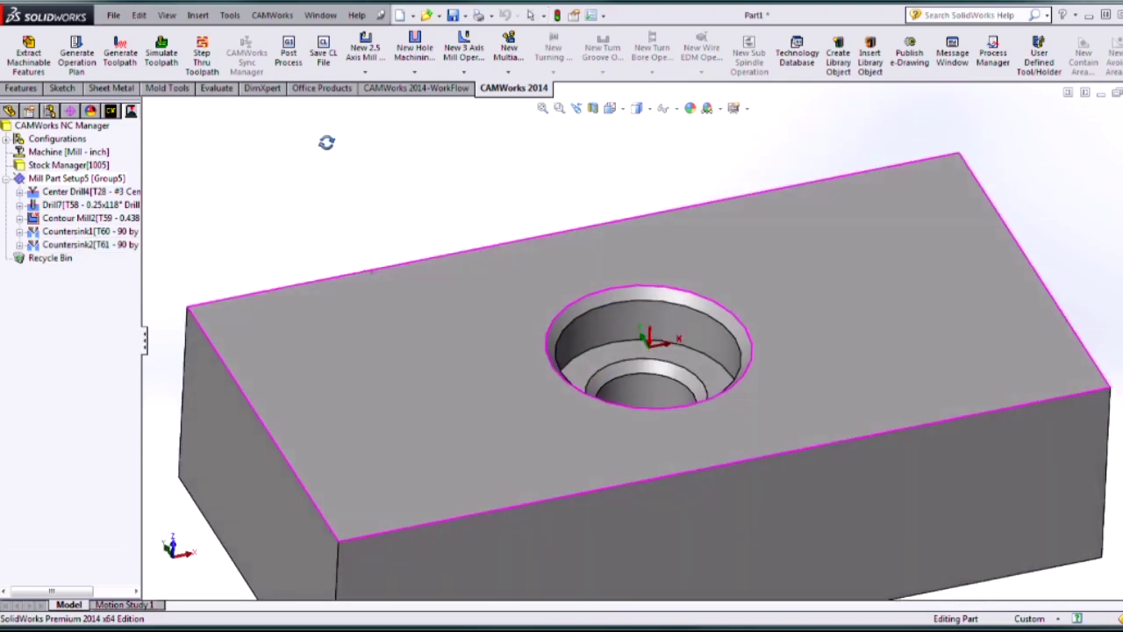
{"action": "left_click", "coordinate": [161, 52]}
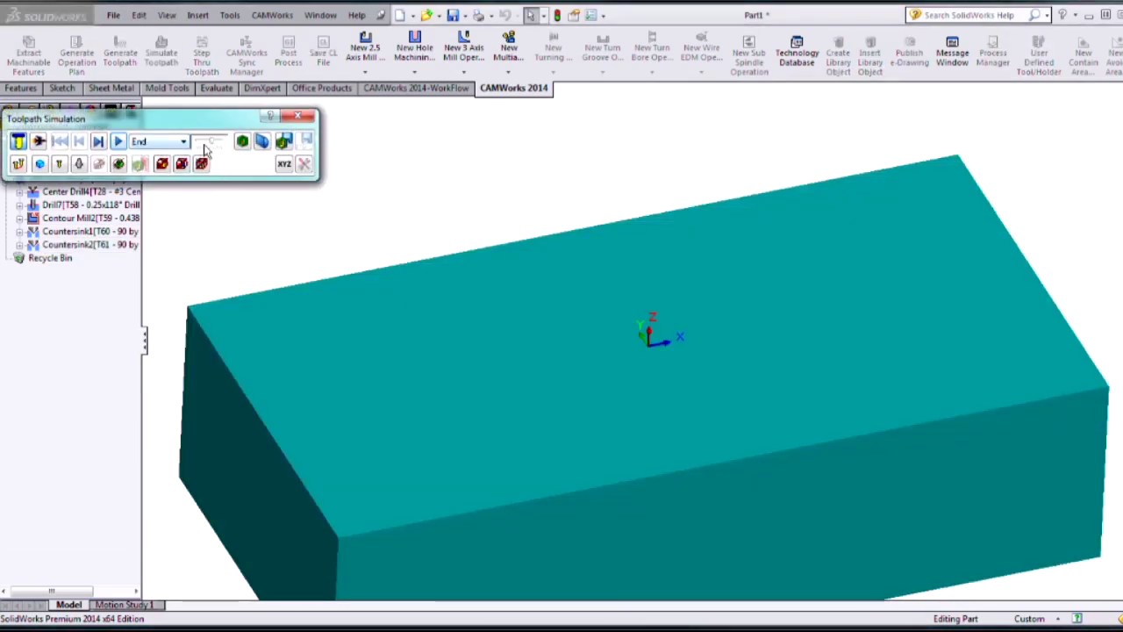
{"action": "left_click", "coordinate": [117, 142]}
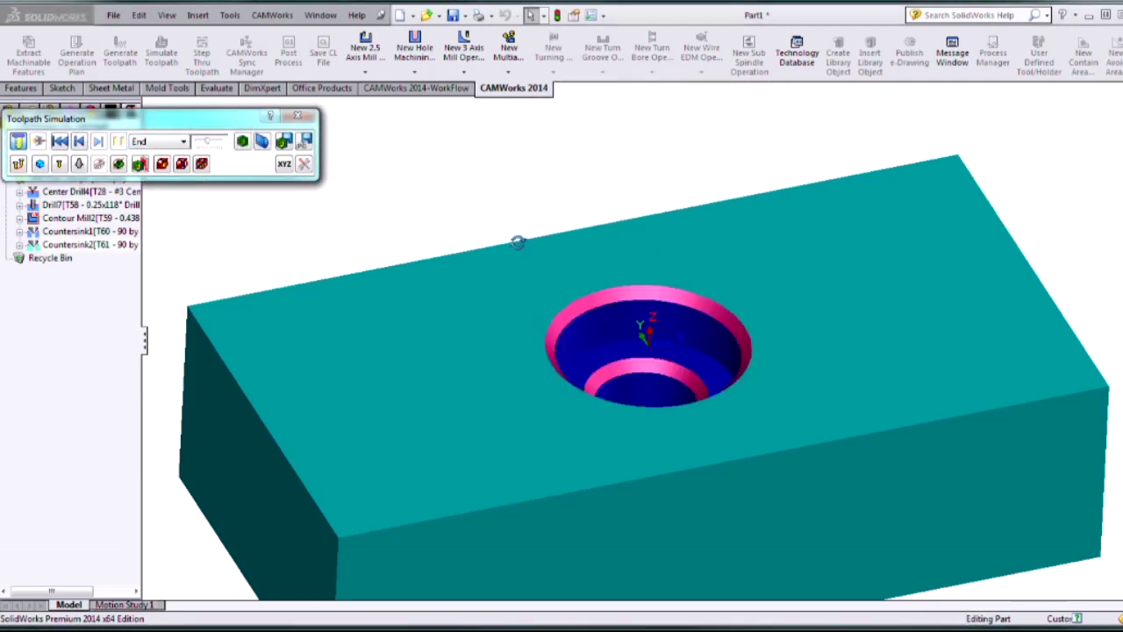
{"action": "mouse_move", "coordinate": [517, 241]}
{"action": "middle_mouse_down"}
{"action": "mouse_move", "coordinate": [517, 303]}
{"action": "mouse_move", "coordinate": [514, 220]}
{"action": "middle_mouse_up"}
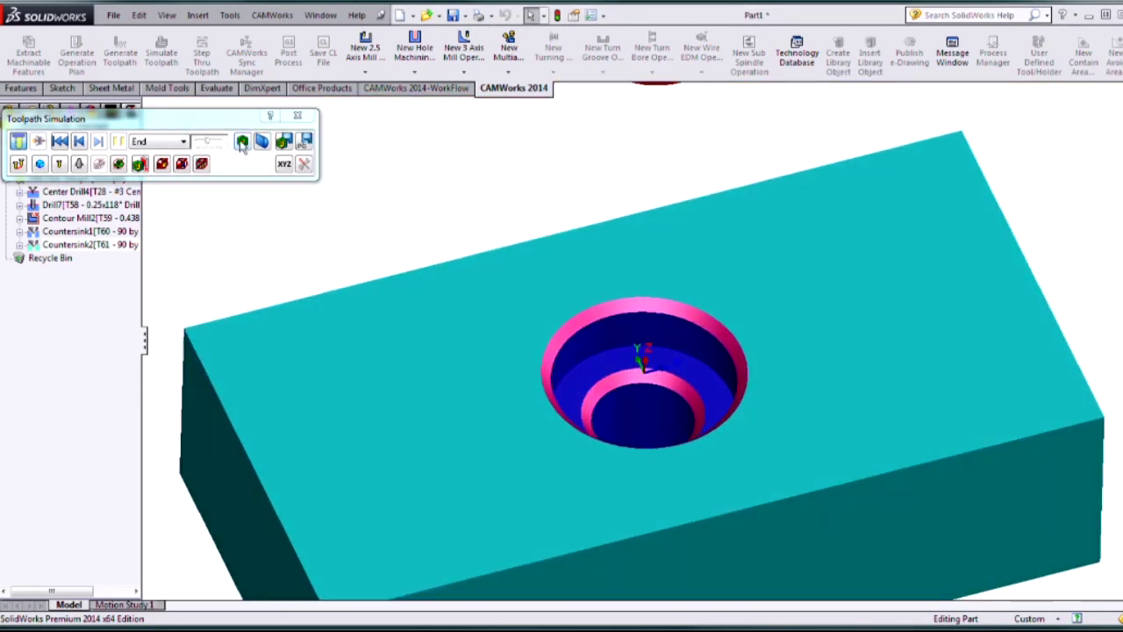
{"action": "left_click", "coordinate": [240, 143]}
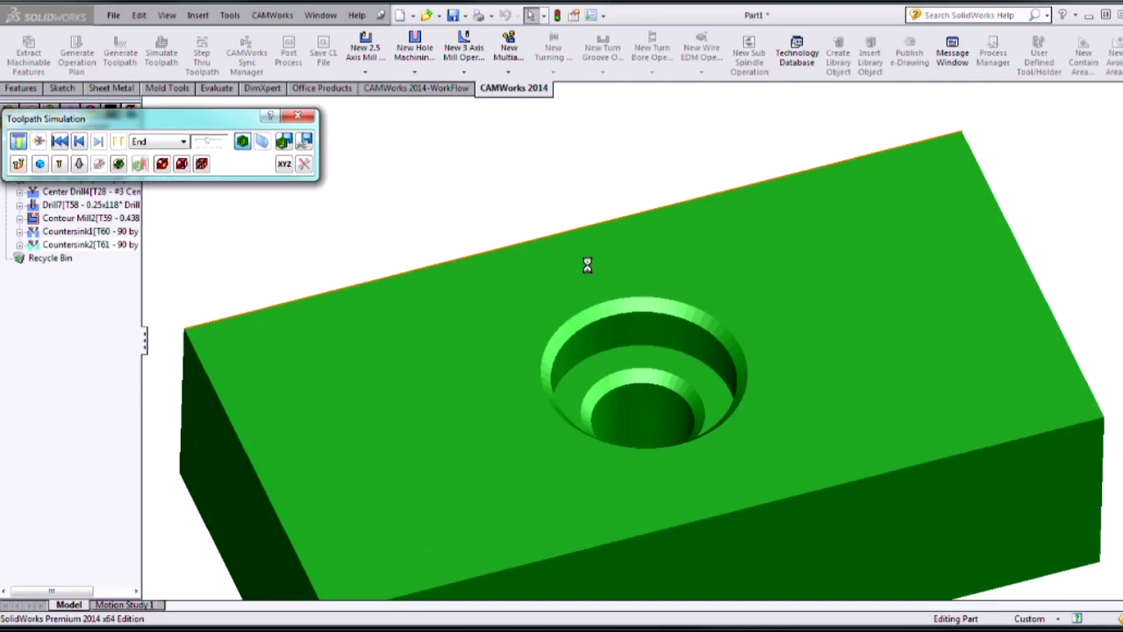